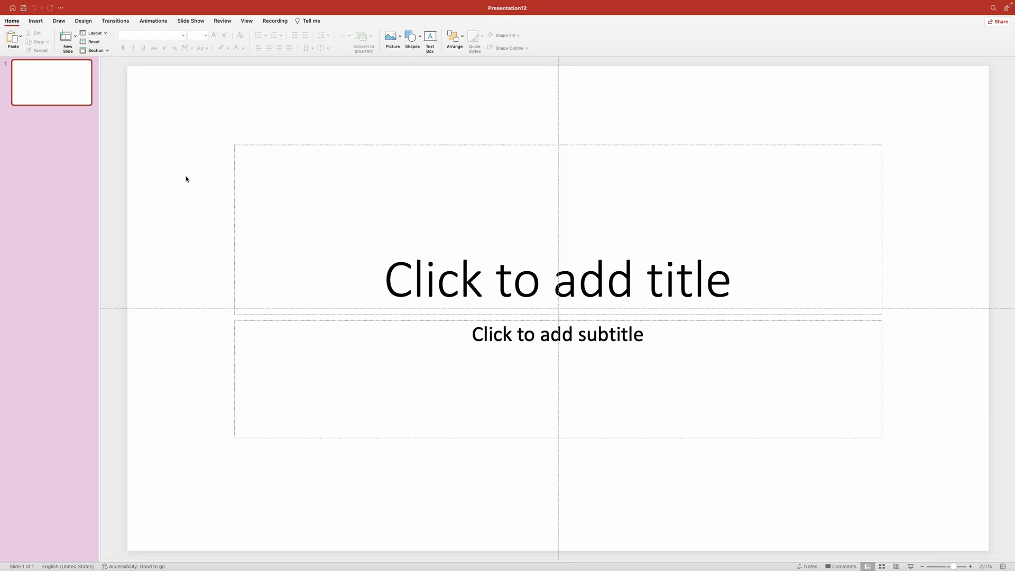
Delete the title and subtitle placeholders from the slide.
click(255, 144)
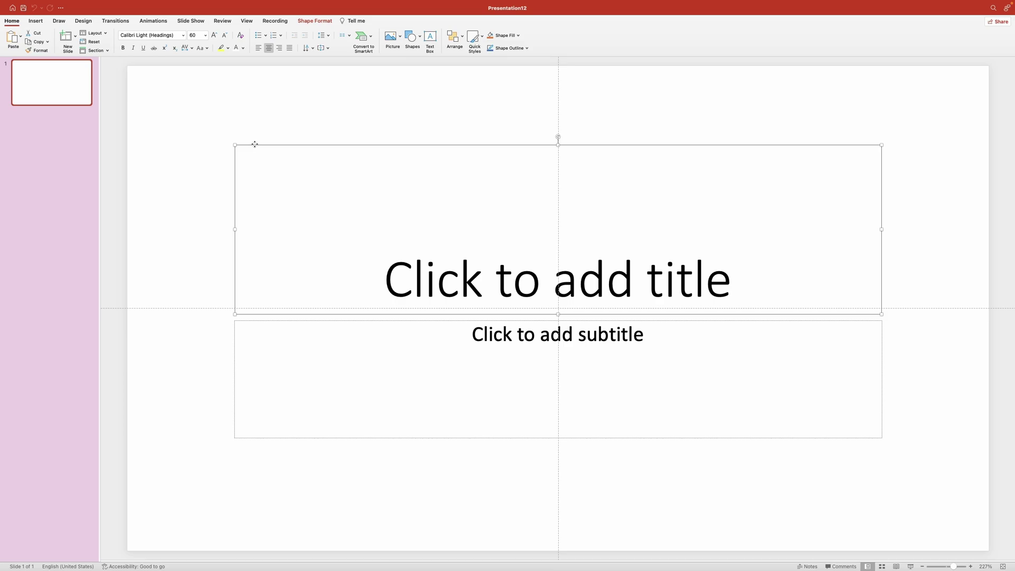
key(Delete)
click(276, 320)
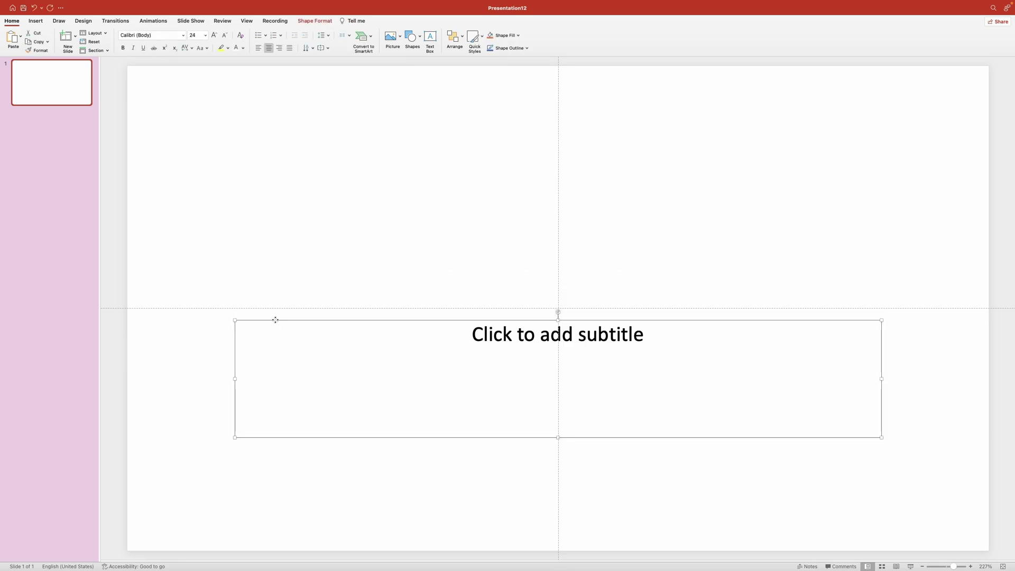
key(Delete)
Fill the slide background with the custom light grey colour f2f2f2.
right_click(272, 202)
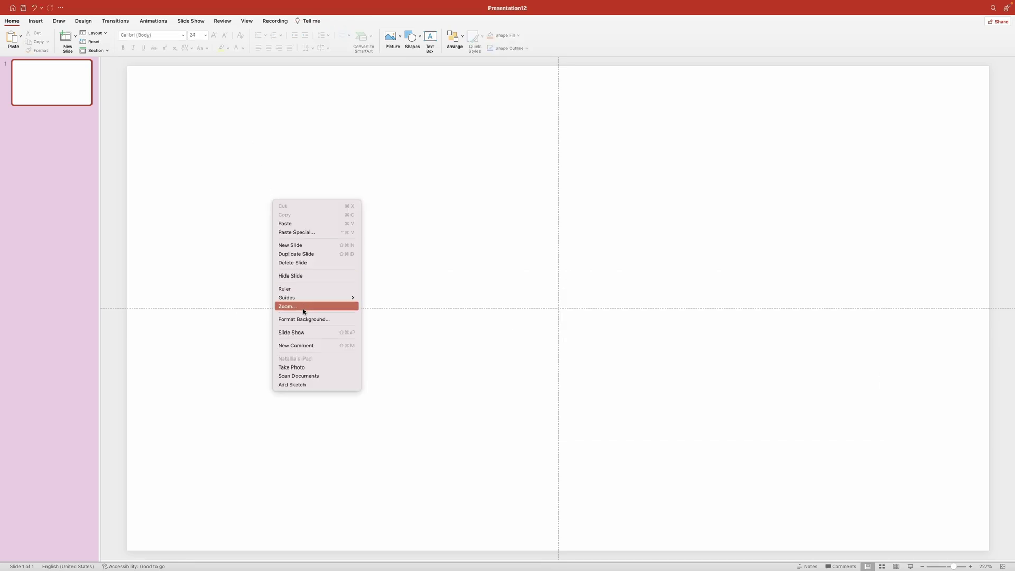
click(305, 320)
click(1001, 153)
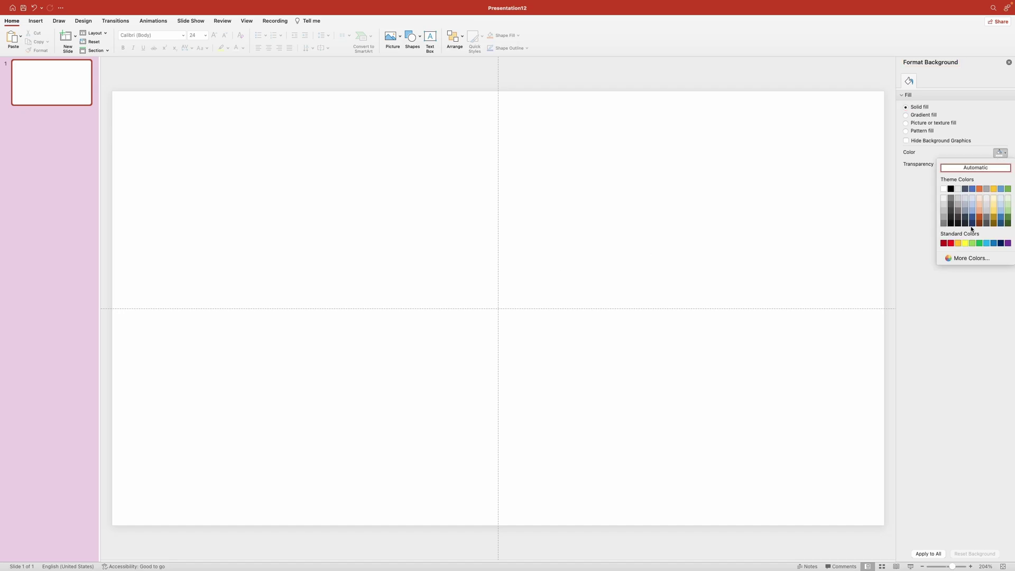
click(977, 261)
text(f2f2f2)
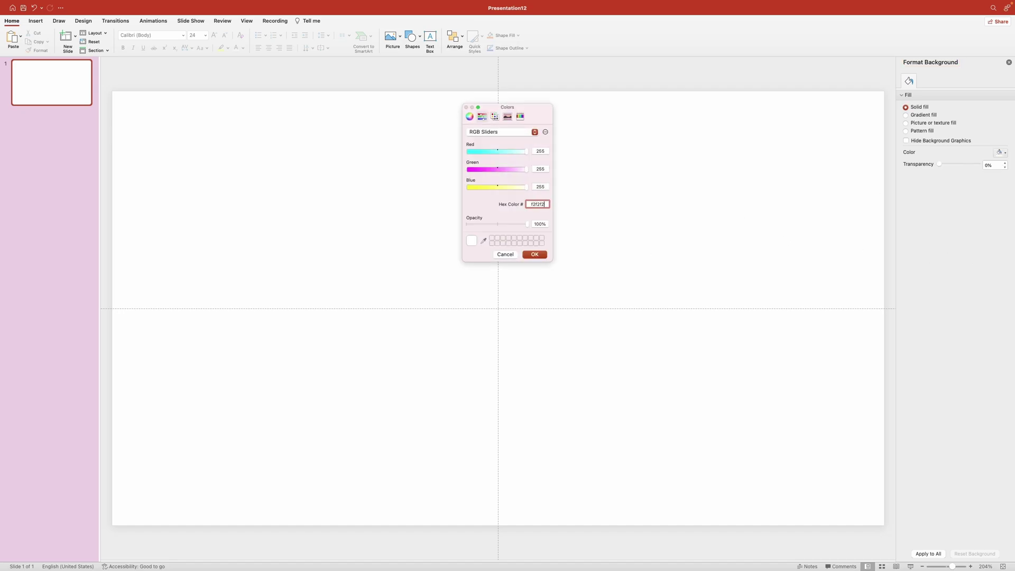
click(531, 255)
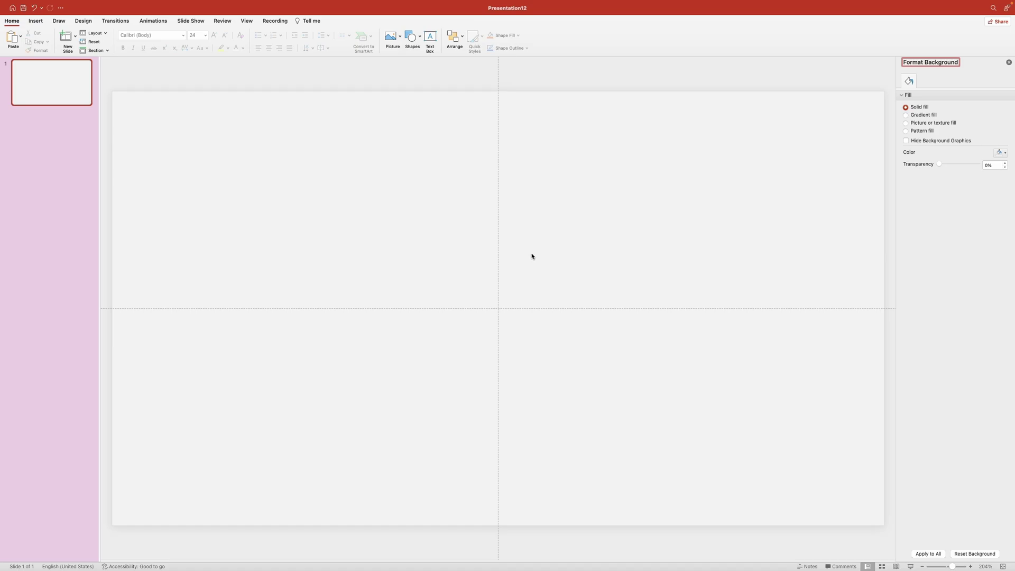
click(430, 37)
Add a text box containing the letter I in the Hey August font.
click(269, 224)
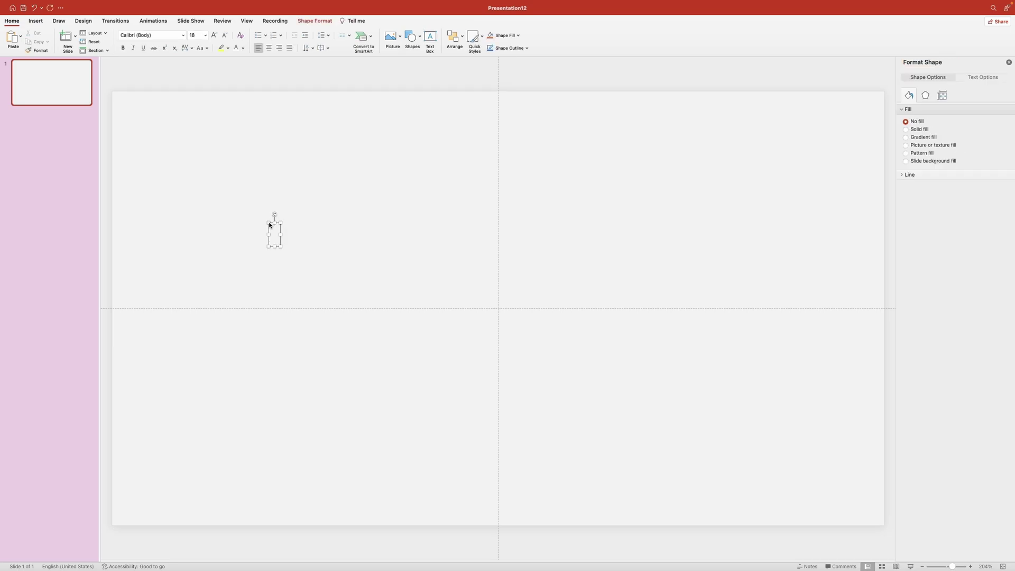
text(I)
double_click(276, 233)
click(183, 34)
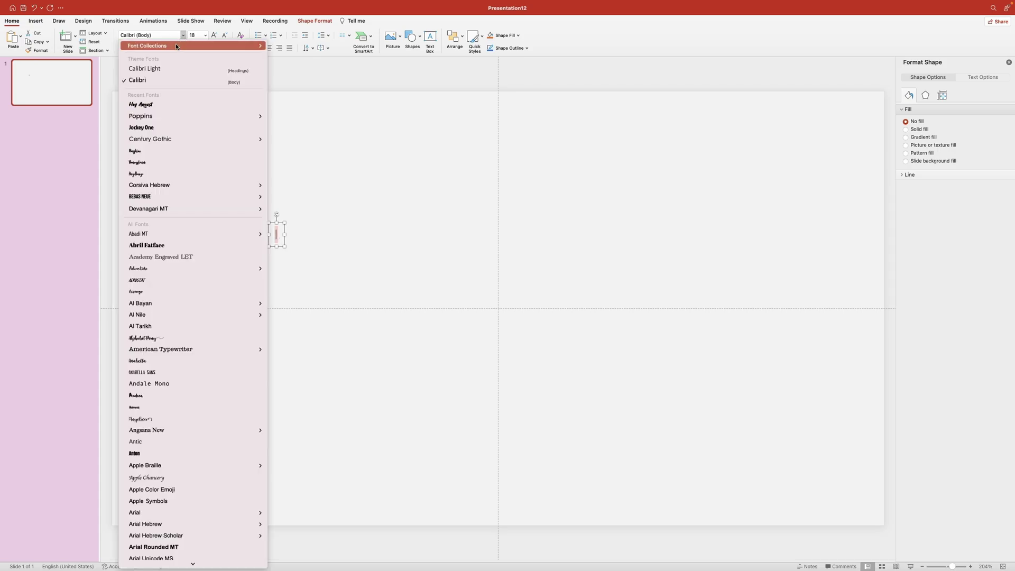
click(156, 103)
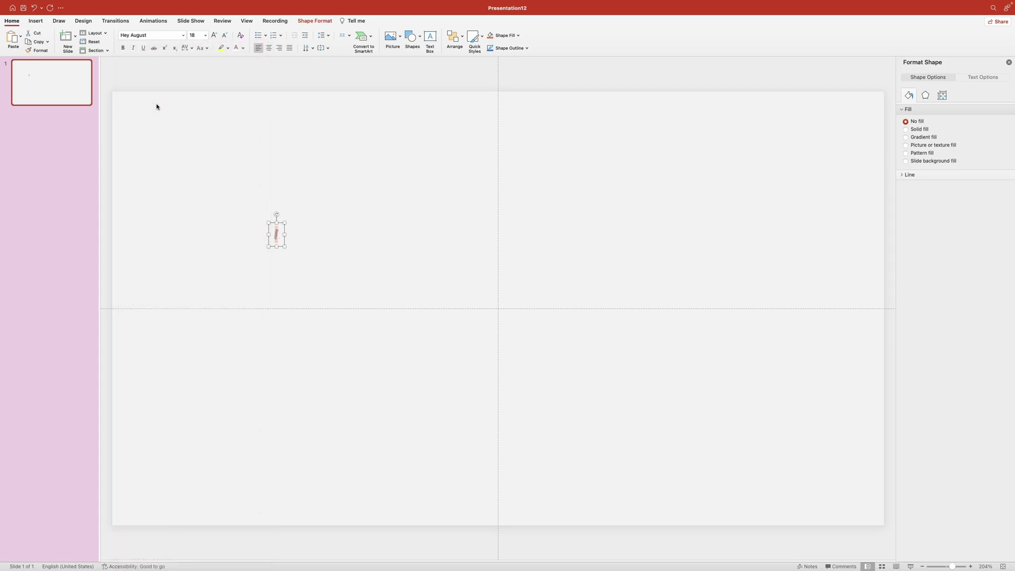
Enlarge the letter to font size 500 and move it up and to the left.
click(206, 36)
click(199, 246)
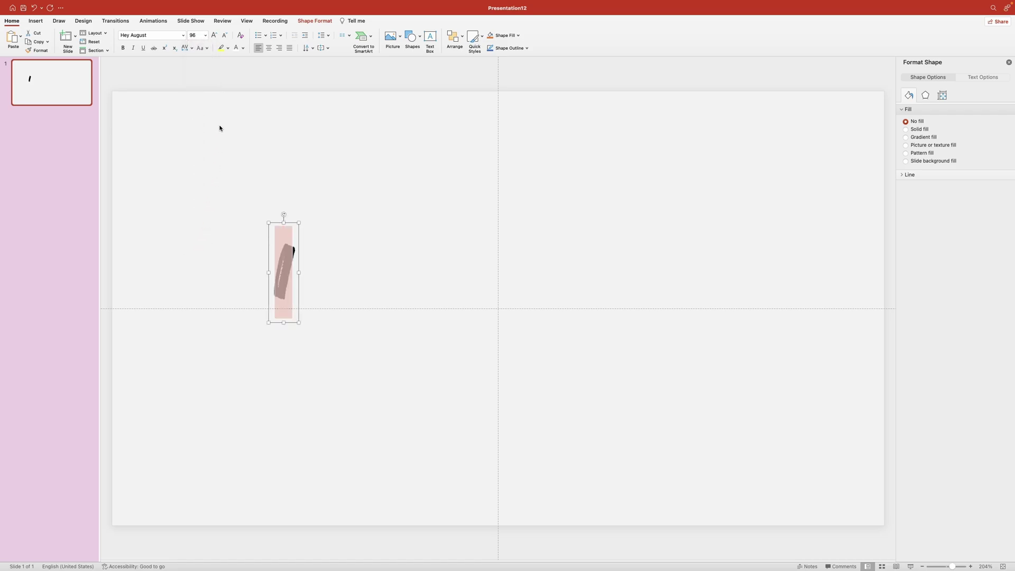
click(193, 36)
text(300)
key(Return)
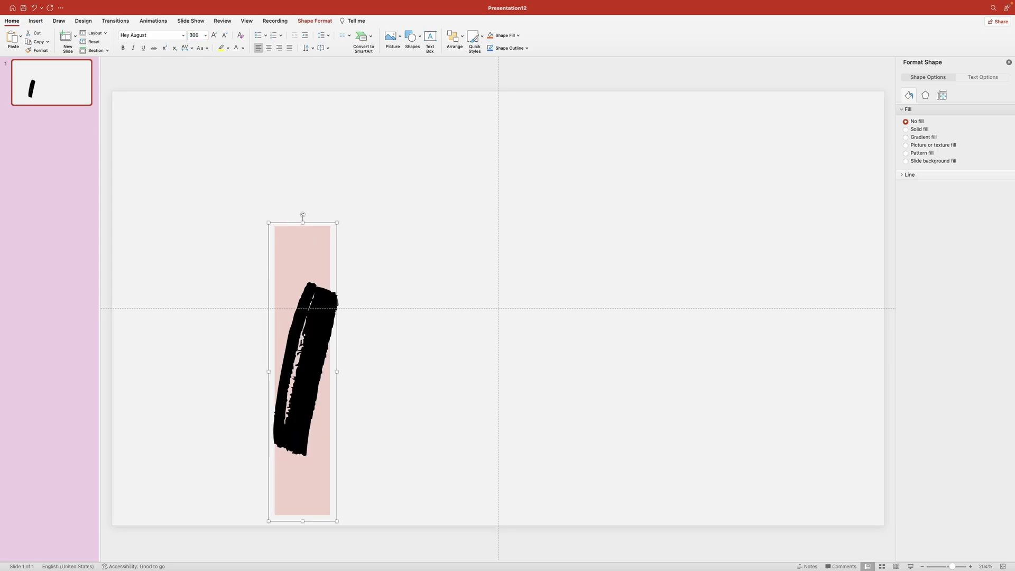
click(195, 36)
text(500)
key(Return)
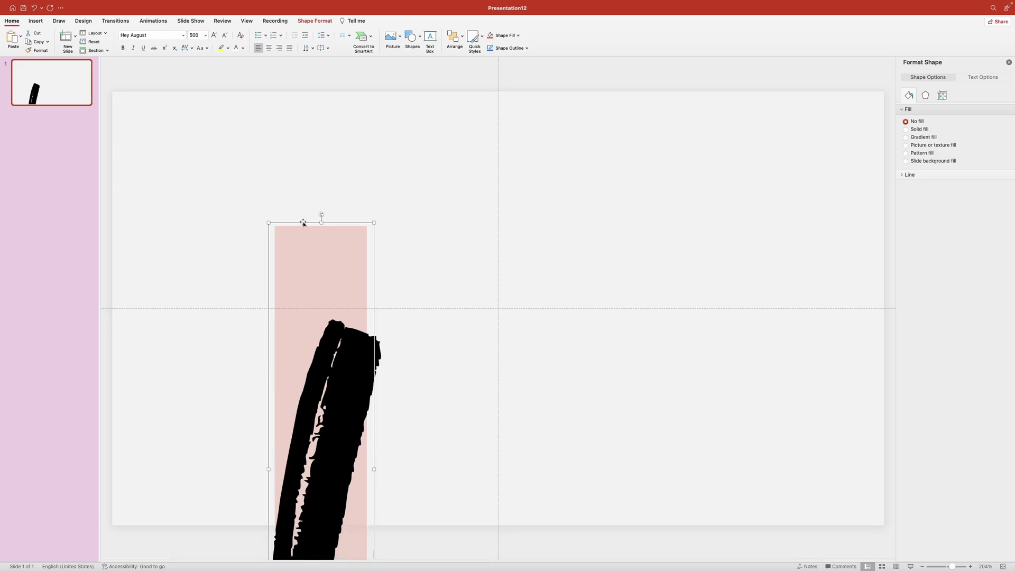
drag(303, 222, 212, 81)
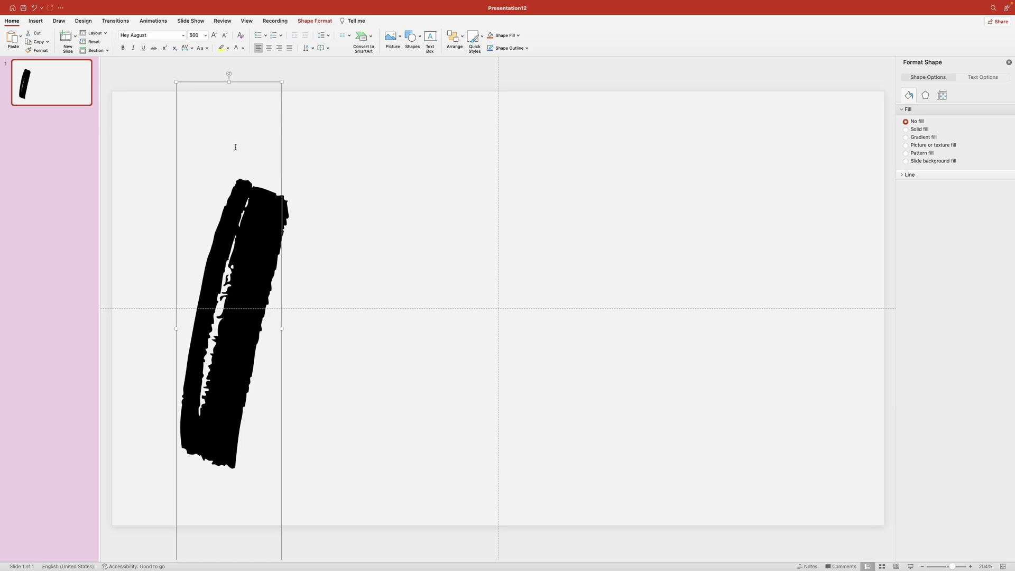
click(154, 110)
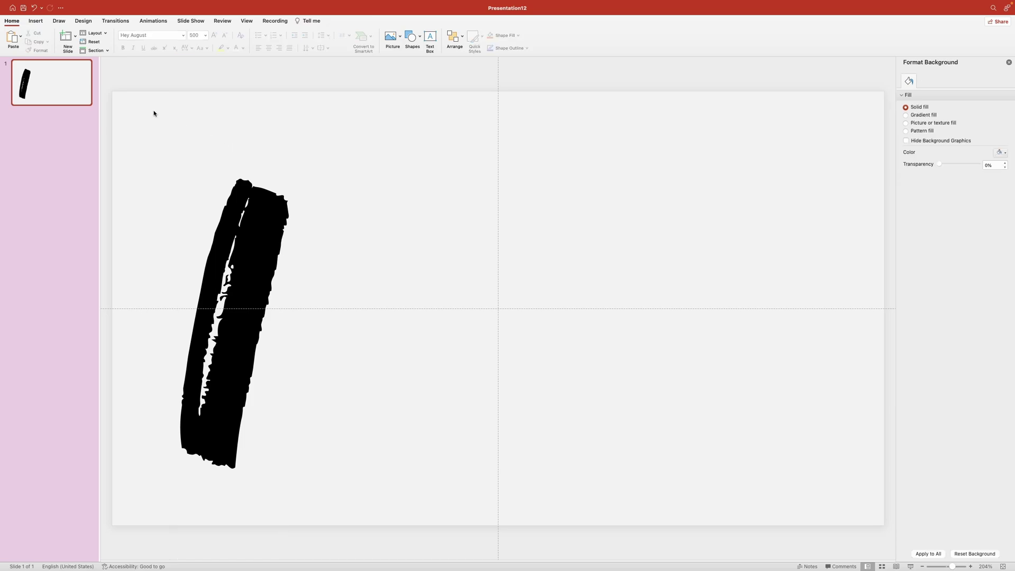
Draw a rectangle that fully covers the brush-stroke letter.
click(412, 37)
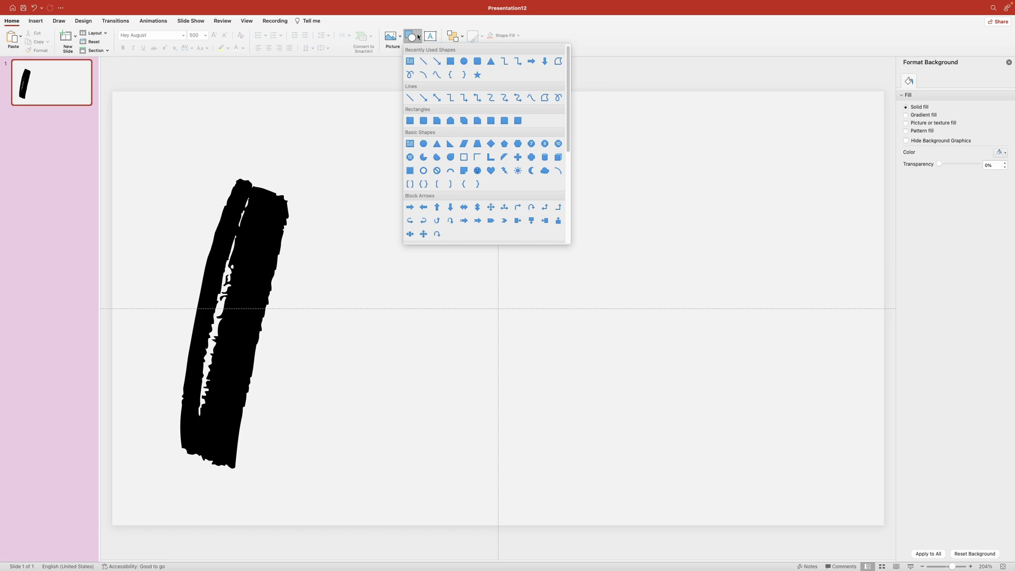
click(451, 62)
mouse_move(135, 157)
mouse_down()
mouse_move(284, 443)
mouse_move(335, 479)
mouse_up()
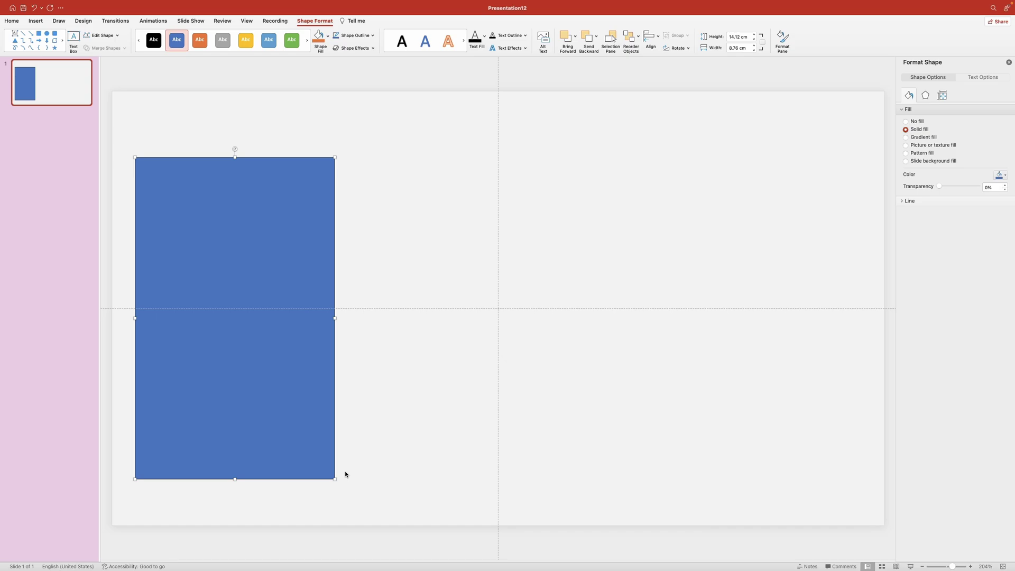
scroll(598, 292, down, 1)
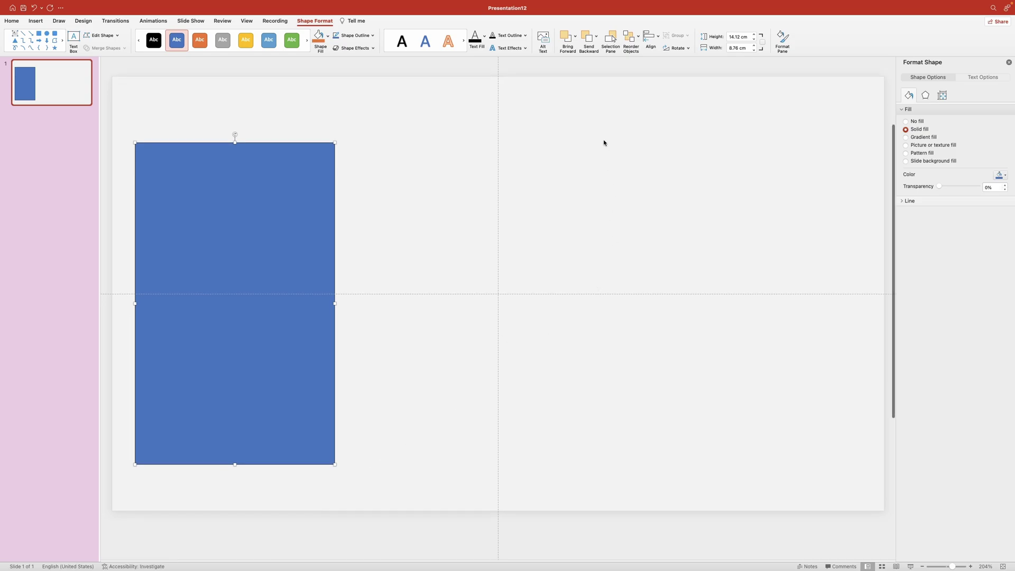
Select both the rectangle and the letter and fragment them into separate pieces.
click(611, 40)
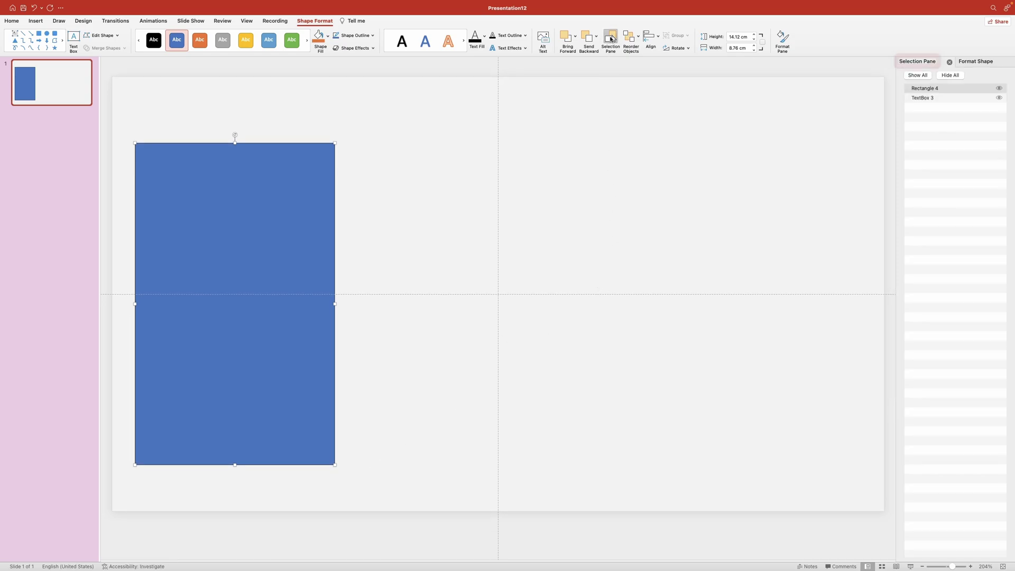
shift+click(931, 100)
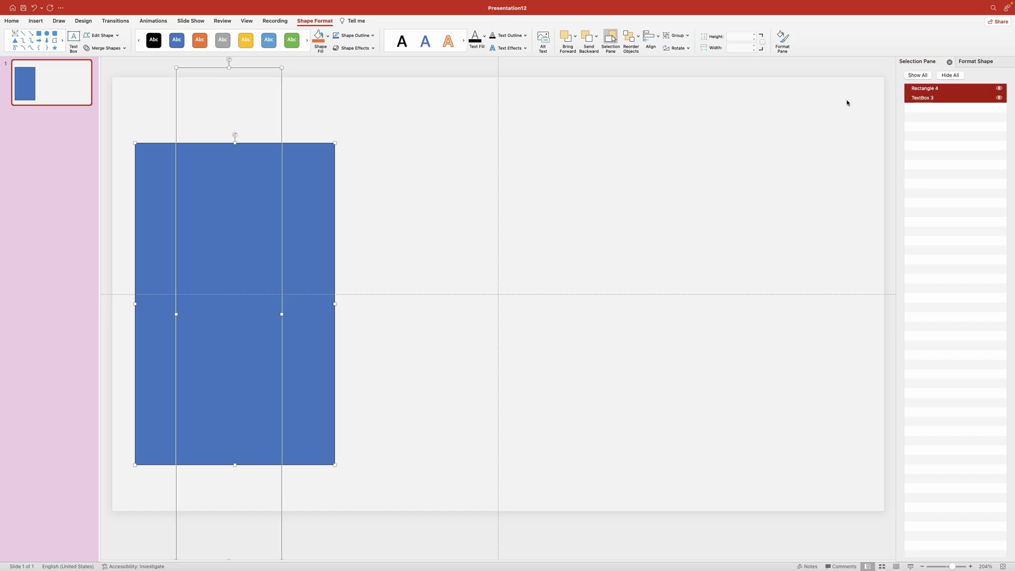
click(109, 47)
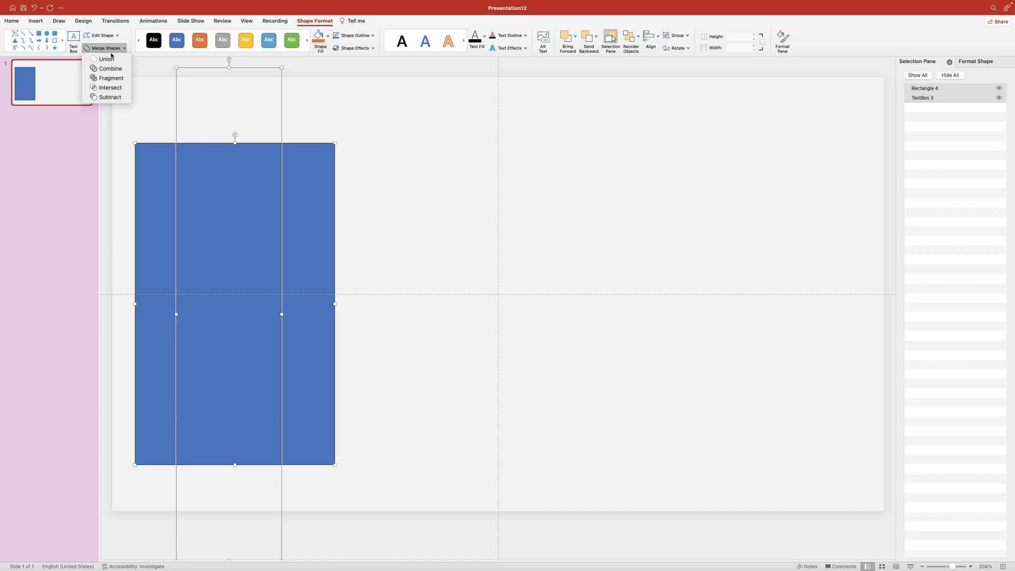
click(111, 80)
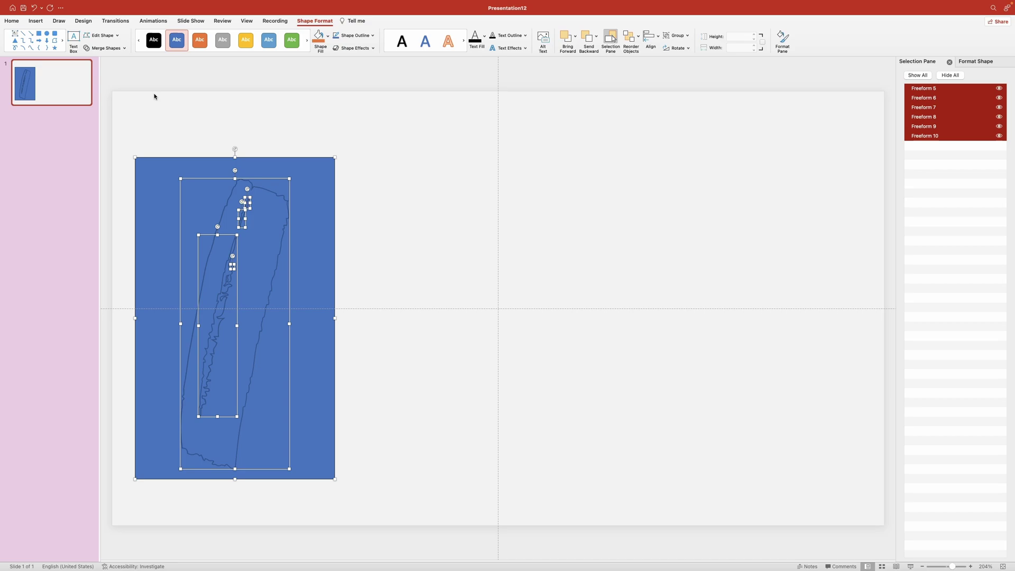
Move the brush-stroke piece to the right and delete the leftover rectangle fragments.
click(388, 204)
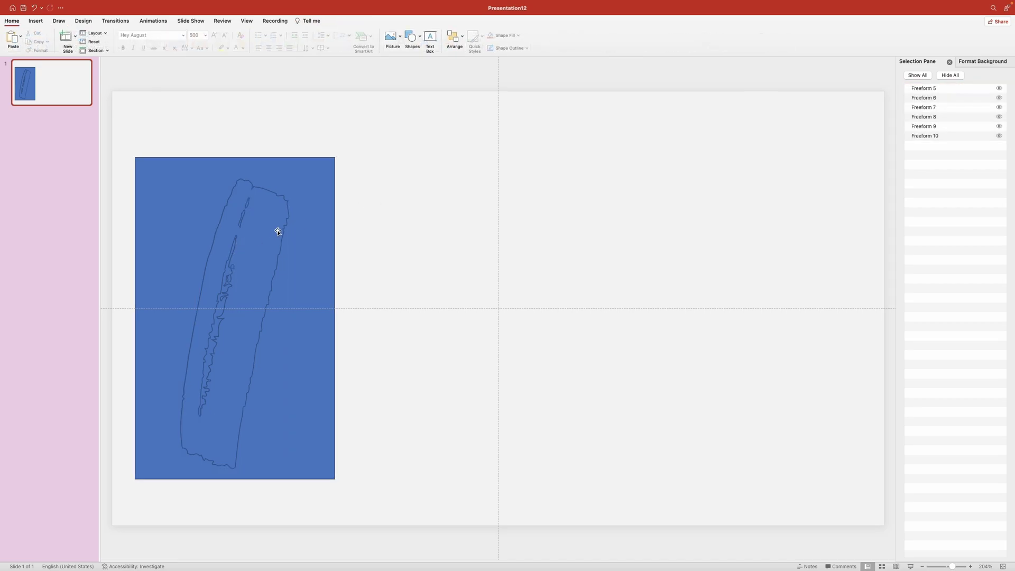
drag(269, 229, 558, 204)
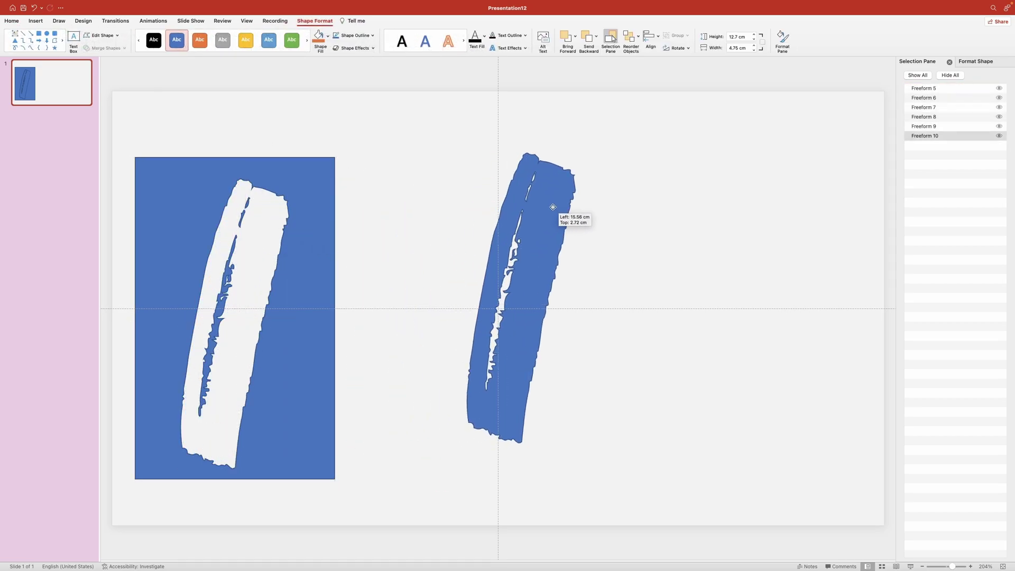
click(392, 208)
mouse_move(129, 142)
mouse_down()
mouse_move(290, 464)
mouse_move(364, 496)
mouse_up()
key(Delete)
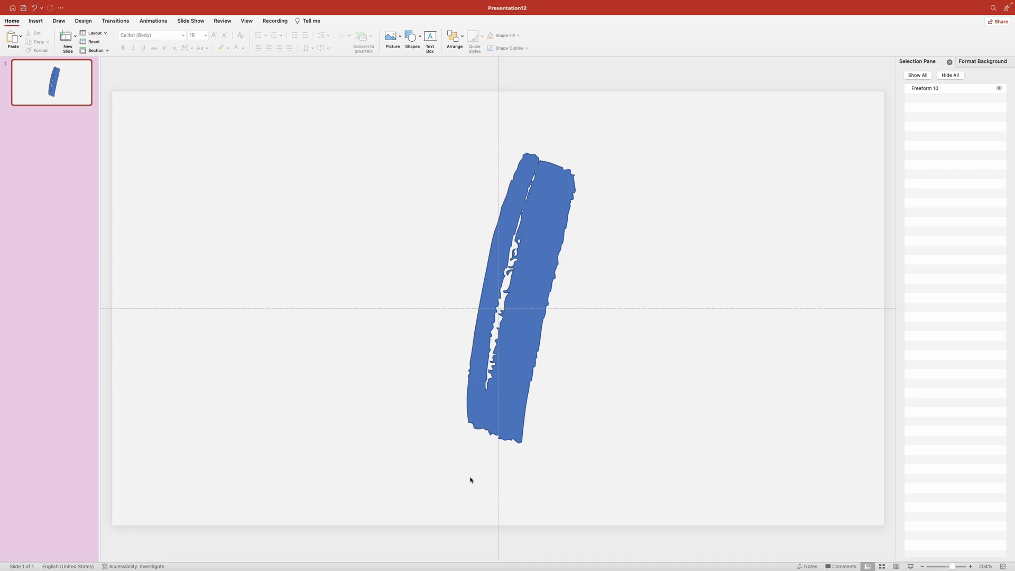
Duplicate the brush stroke several times, placing tilted copies progressively to the right.
drag(539, 296, 223, 280)
drag(232, 236, 279, 312)
drag(320, 156, 312, 216)
drag(302, 310, 375, 435)
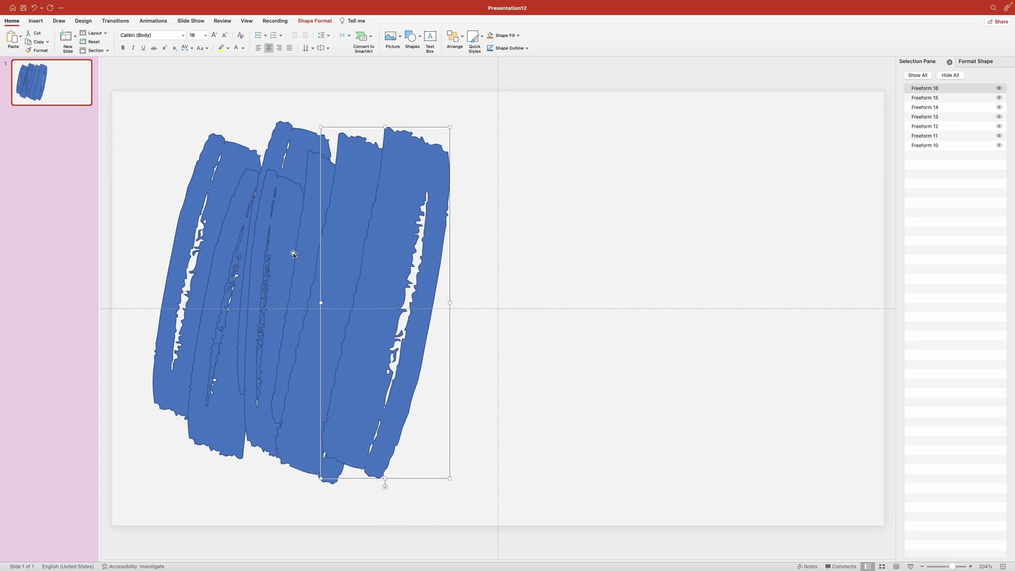
drag(292, 253, 433, 285)
mouse_move(357, 230)
mouse_down()
mouse_move(528, 294)
mouse_move(465, 294)
mouse_move(476, 163)
mouse_move(469, 178)
mouse_move(468, 158)
mouse_move(453, 483)
mouse_move(430, 439)
mouse_move(444, 332)
mouse_move(466, 459)
mouse_move(476, 465)
mouse_move(460, 461)
mouse_move(477, 445)
mouse_move(483, 302)
mouse_move(504, 288)
mouse_up()
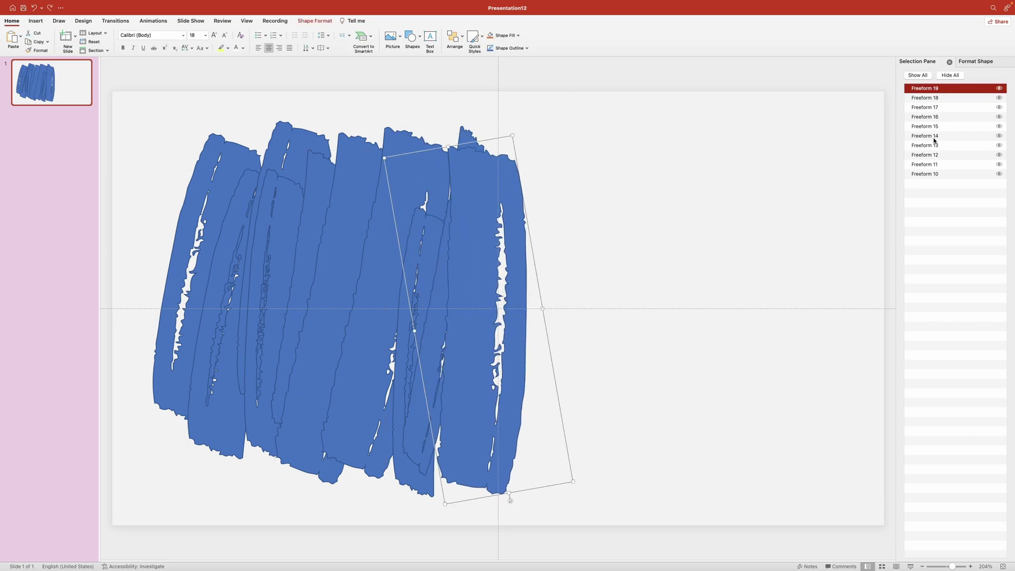
Copy six strokes at once and shift the copies further right.
shift+click(925, 136)
drag(380, 266, 579, 261)
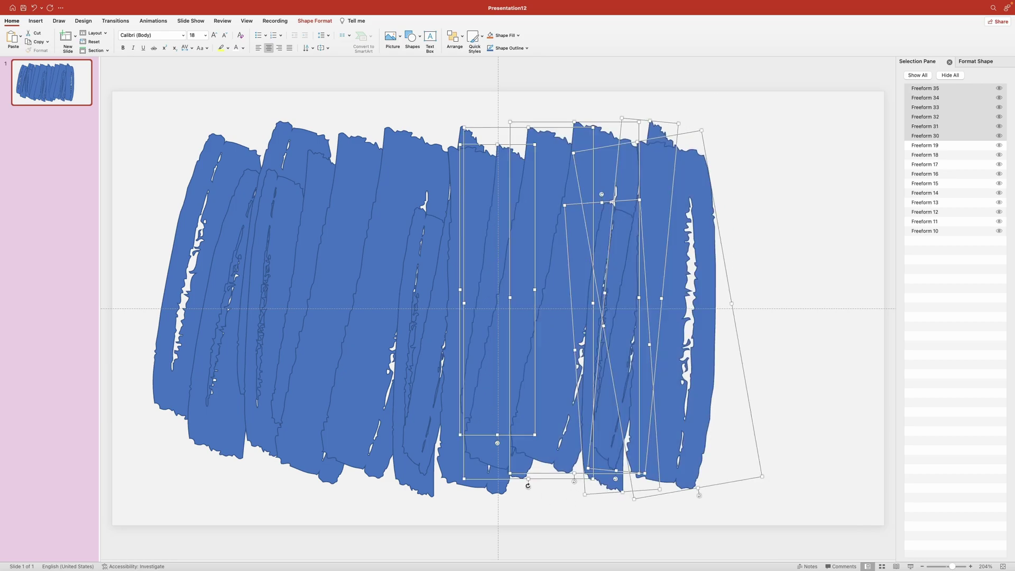
drag(529, 487, 664, 261)
drag(597, 343, 619, 431)
key(Escape)
Resize Freeform 17 to about 4.65 by 14.52 cm and draw one new scribble stroke.
drag(421, 299, 394, 296)
drag(418, 193, 439, 495)
mouse_move(441, 213)
mouse_down()
mouse_move(367, 384)
mouse_move(385, 480)
mouse_move(376, 352)
mouse_move(394, 238)
mouse_move(418, 338)
mouse_up()
click(702, 472)
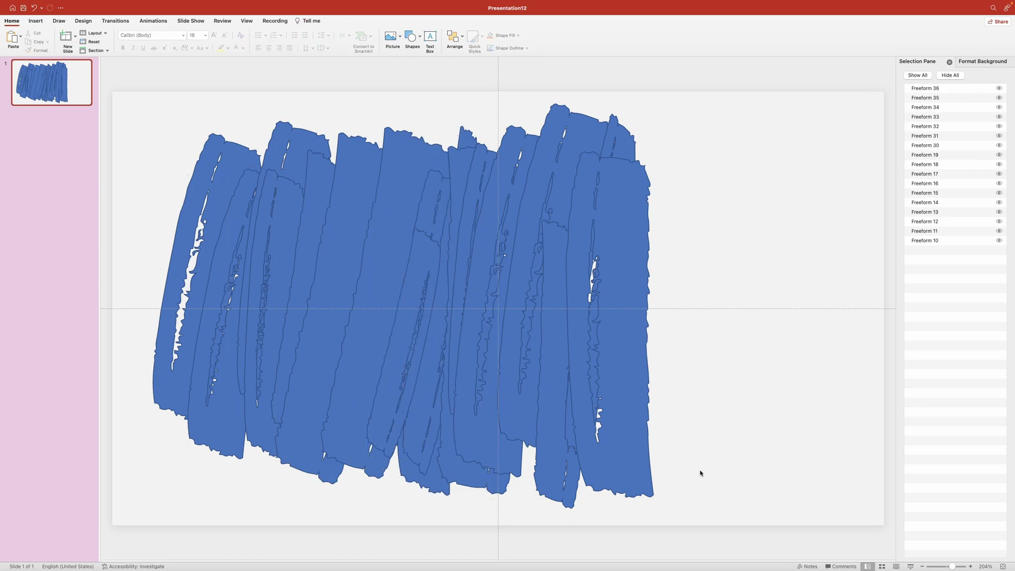
Union Freeform 36 through Freeform 10 into one shape and nudge it slightly left.
click(941, 89)
shift+click(935, 241)
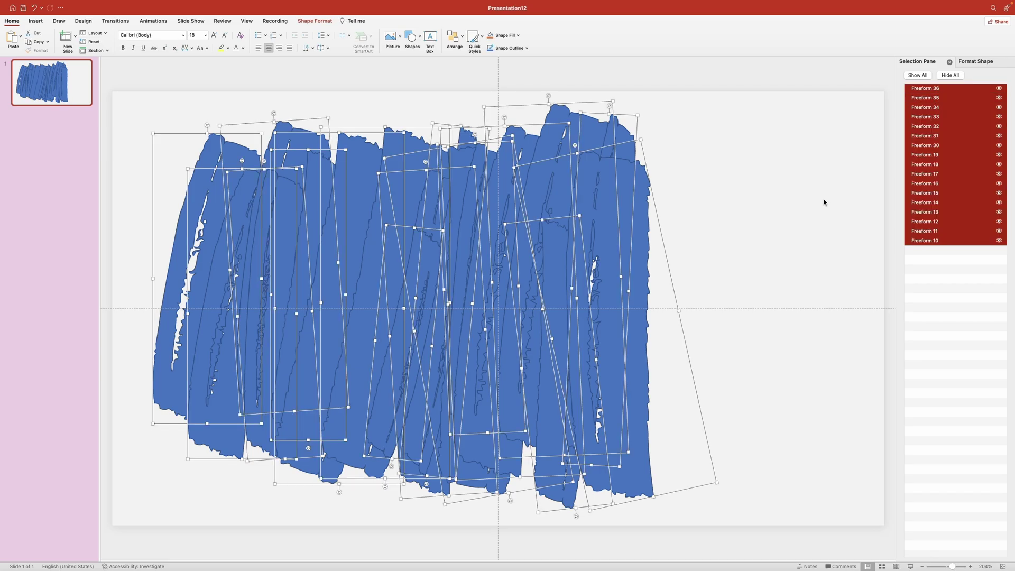
click(309, 22)
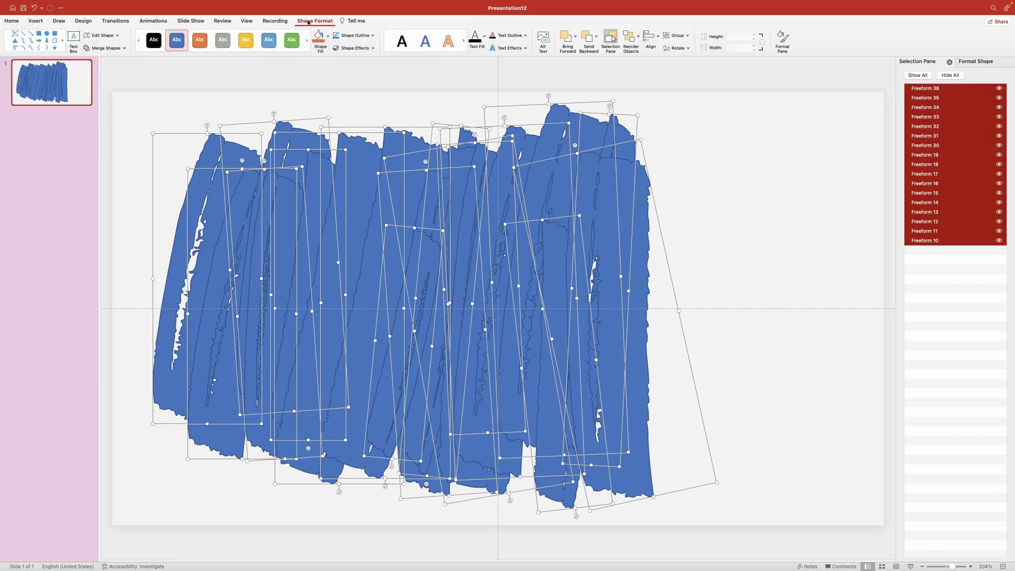
click(106, 49)
click(106, 60)
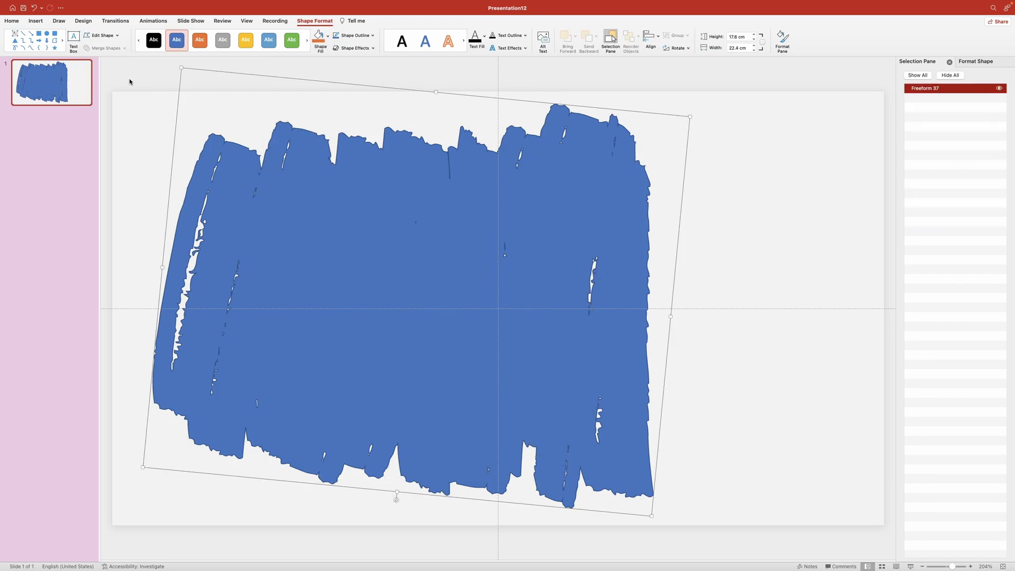
drag(488, 260, 467, 264)
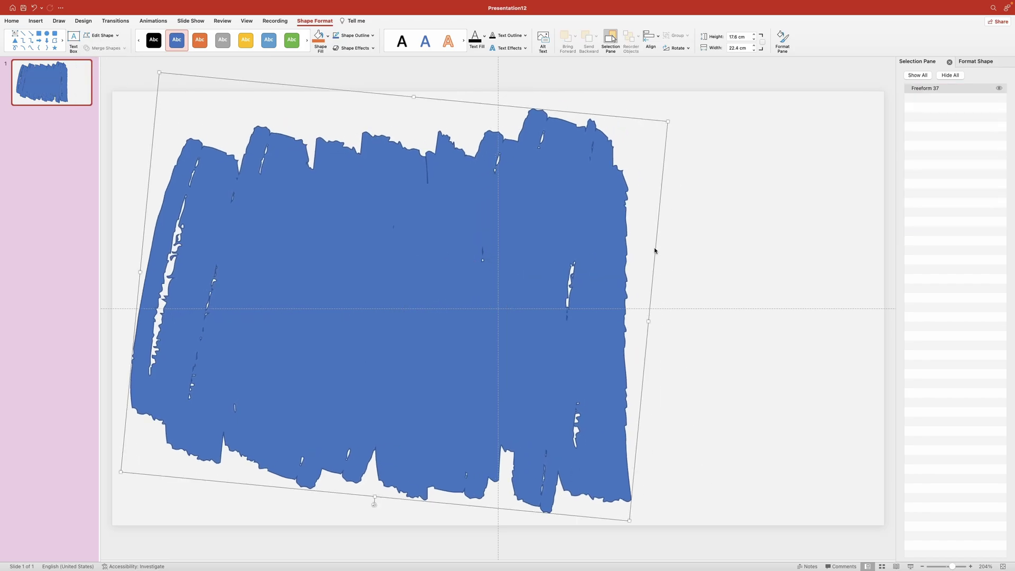
Set the merged brush-stroke shape's outline to No line, leaving only the blue fill.
click(705, 231)
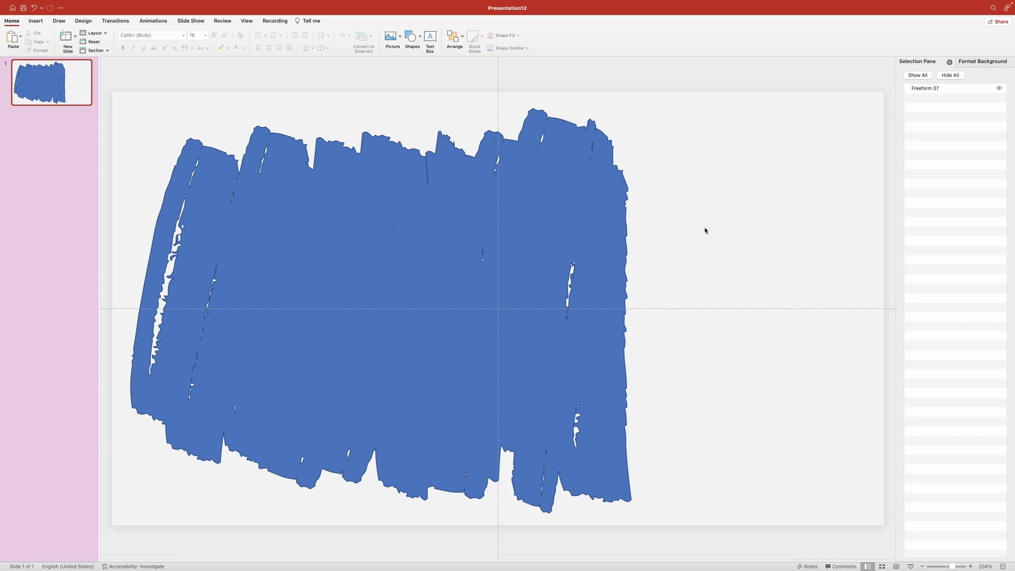
click(518, 234)
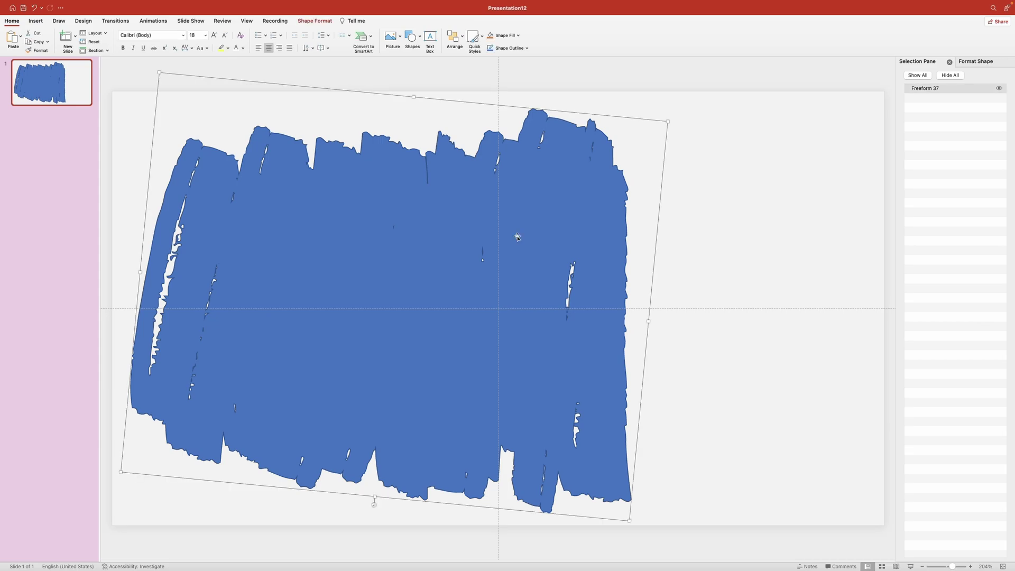
click(315, 21)
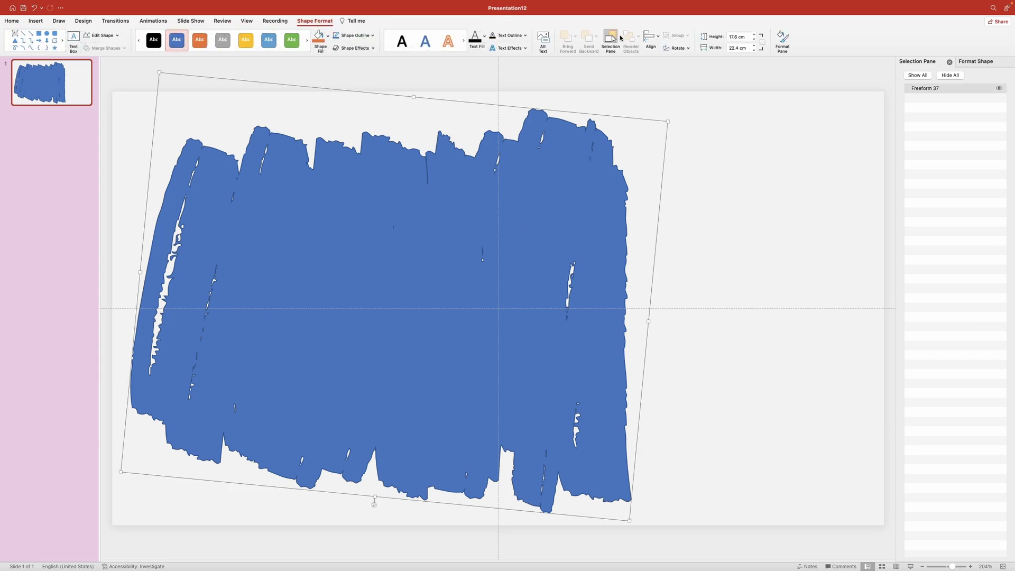
click(783, 39)
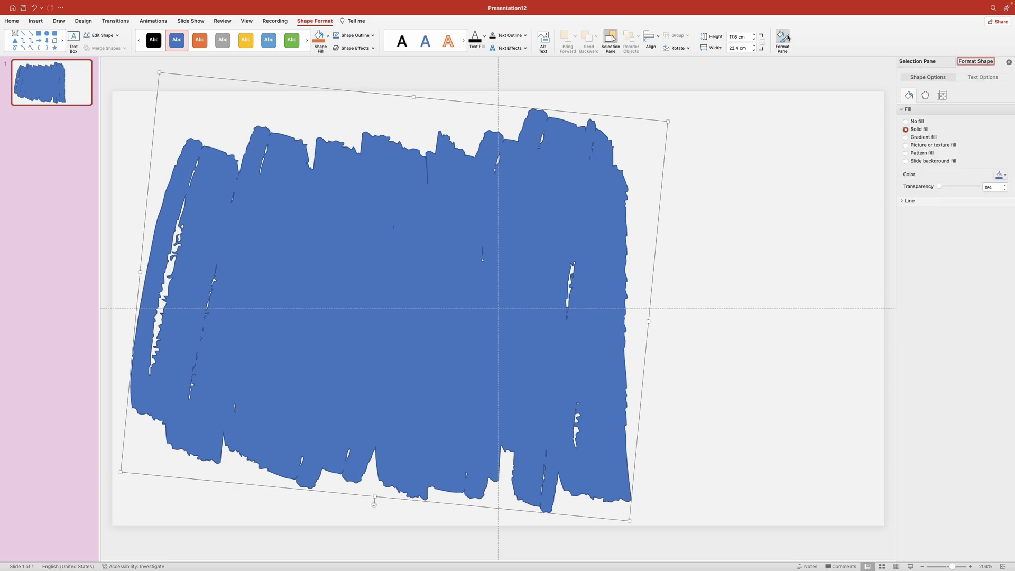
click(911, 201)
click(919, 213)
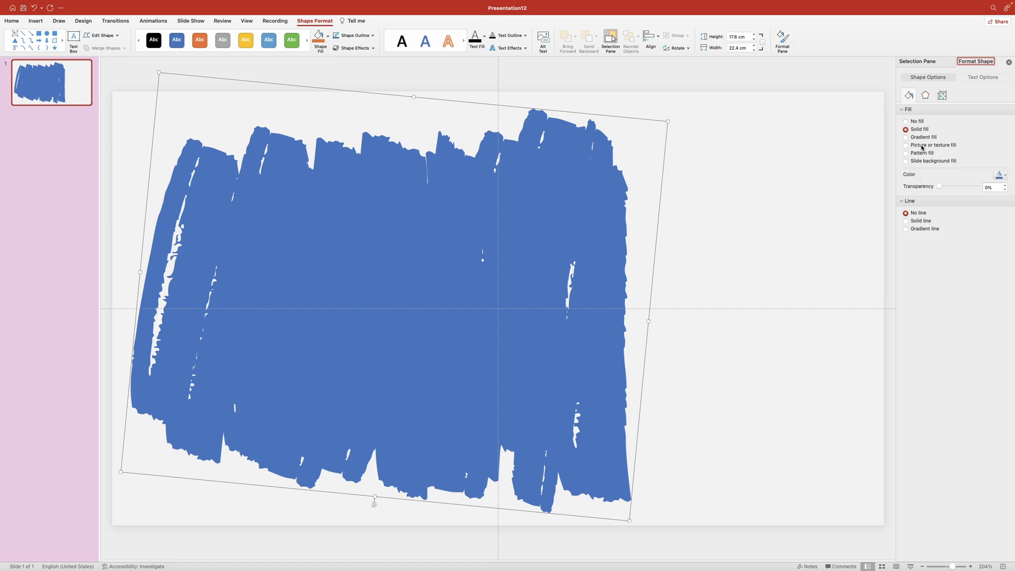
Apply the unsplash palm-tree JPG as the shape's picture fill.
click(906, 145)
click(915, 187)
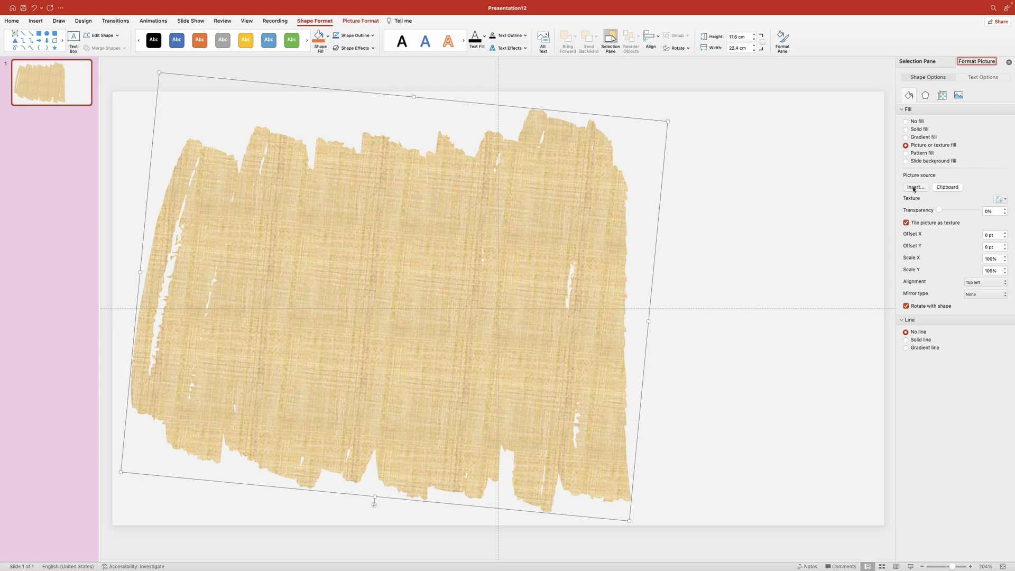
click(419, 150)
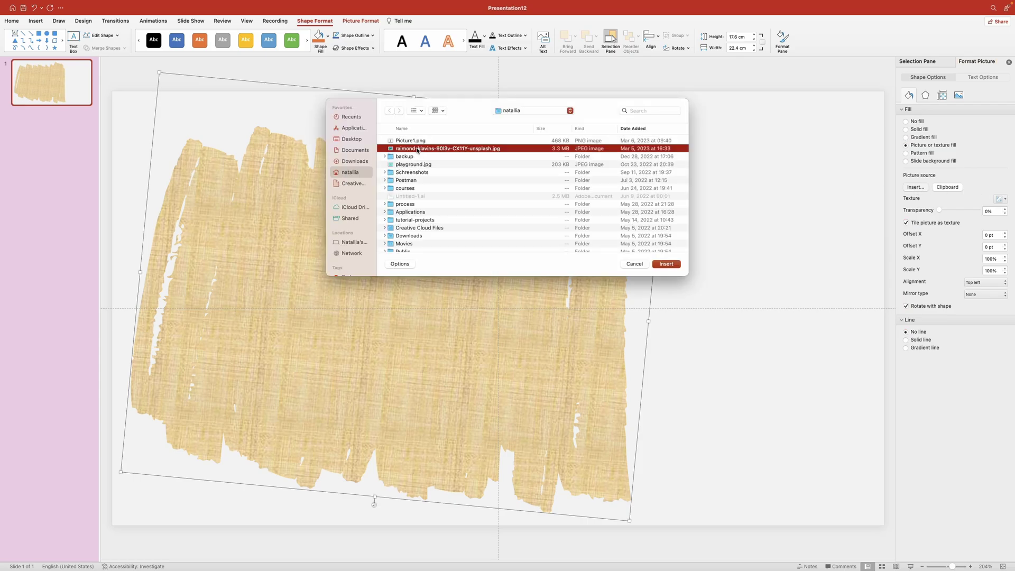
click(667, 264)
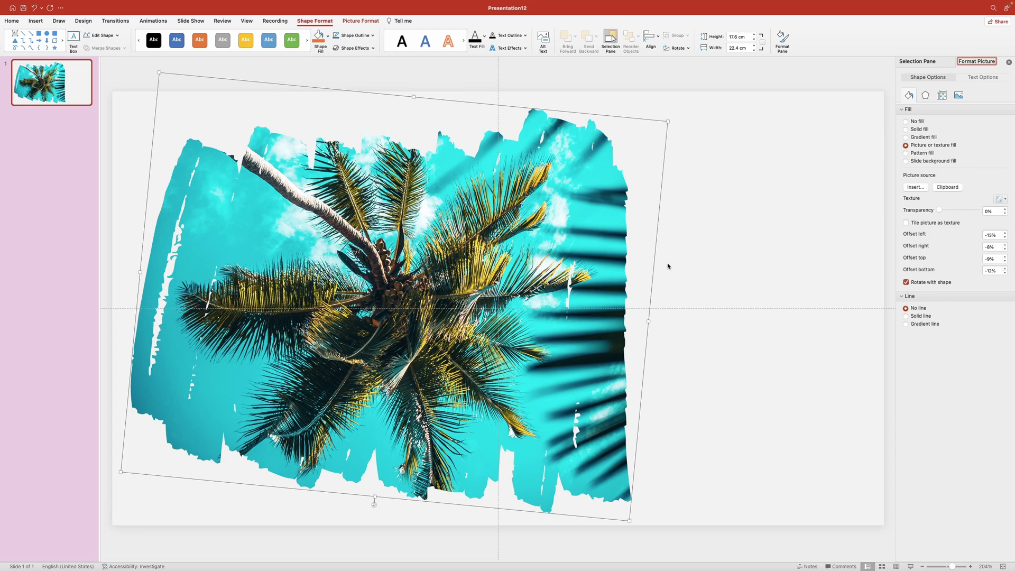
Turn off Rotate with shape and shift the palm-tree photo within the brush stroke.
click(372, 23)
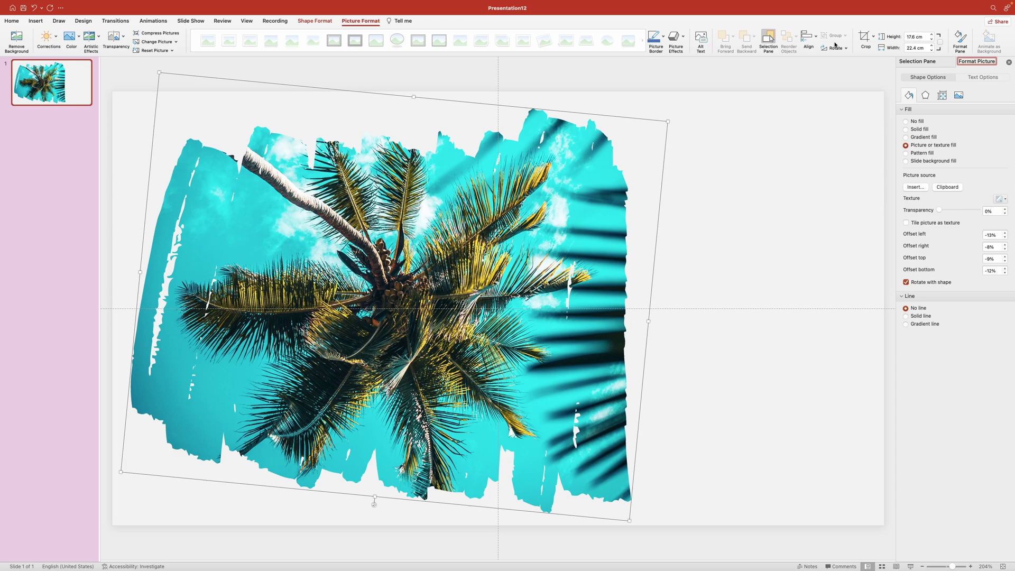
click(866, 39)
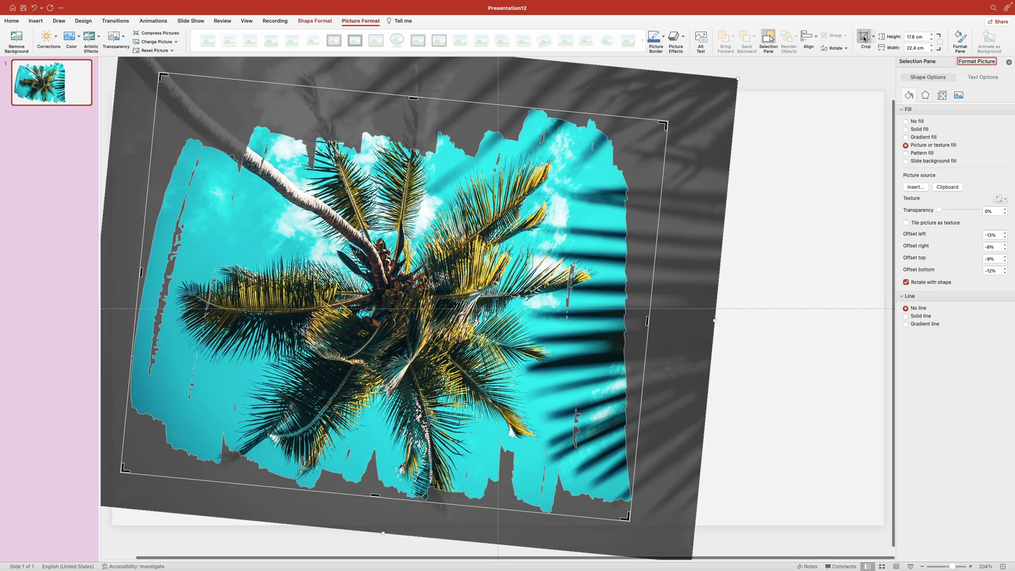
click(906, 283)
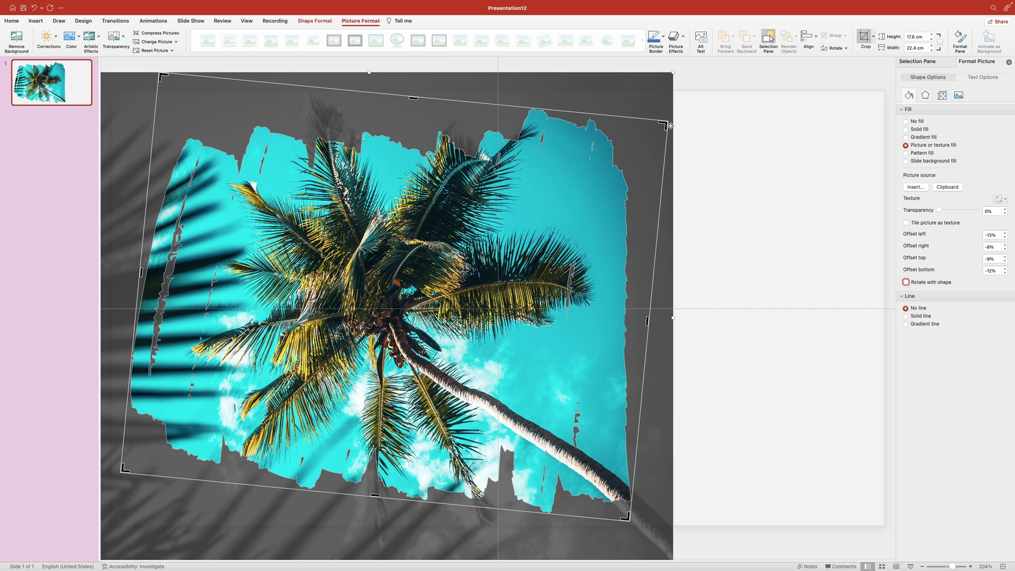
drag(658, 81, 687, 105)
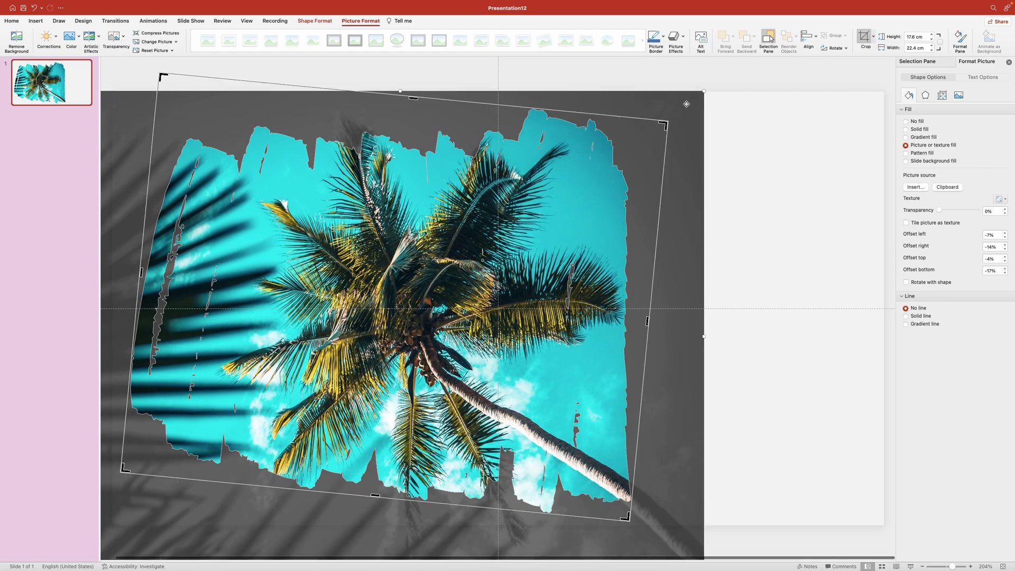
click(797, 188)
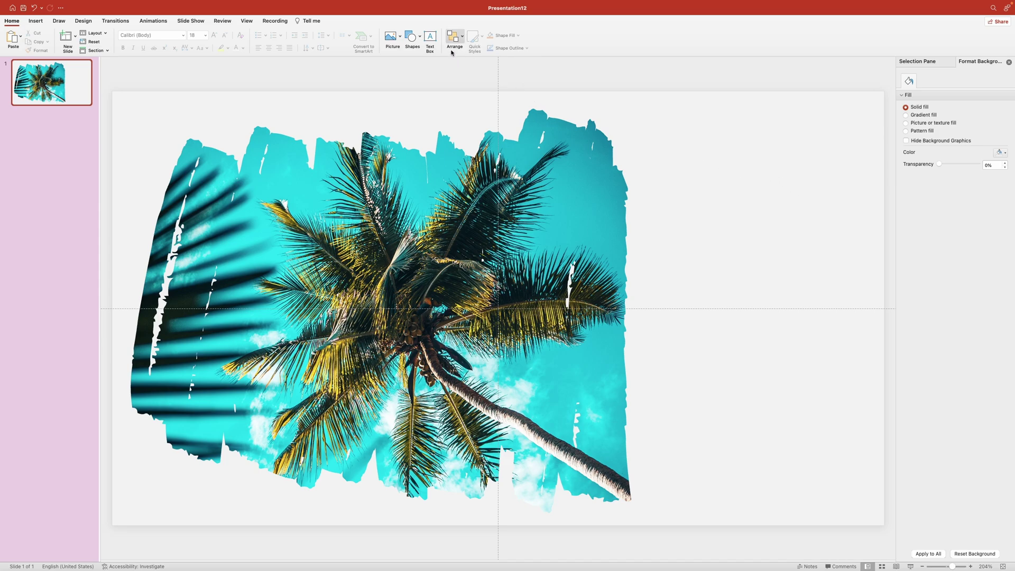
Insert a rectangle right of the palm-tree shape and size it to 12 cm by 12 cm.
click(412, 37)
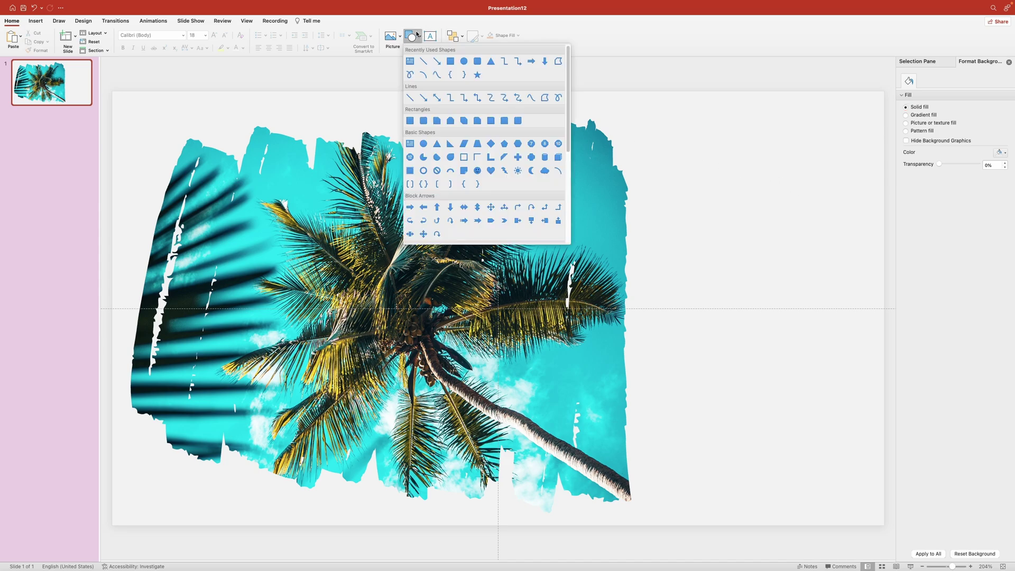
click(450, 62)
click(642, 227)
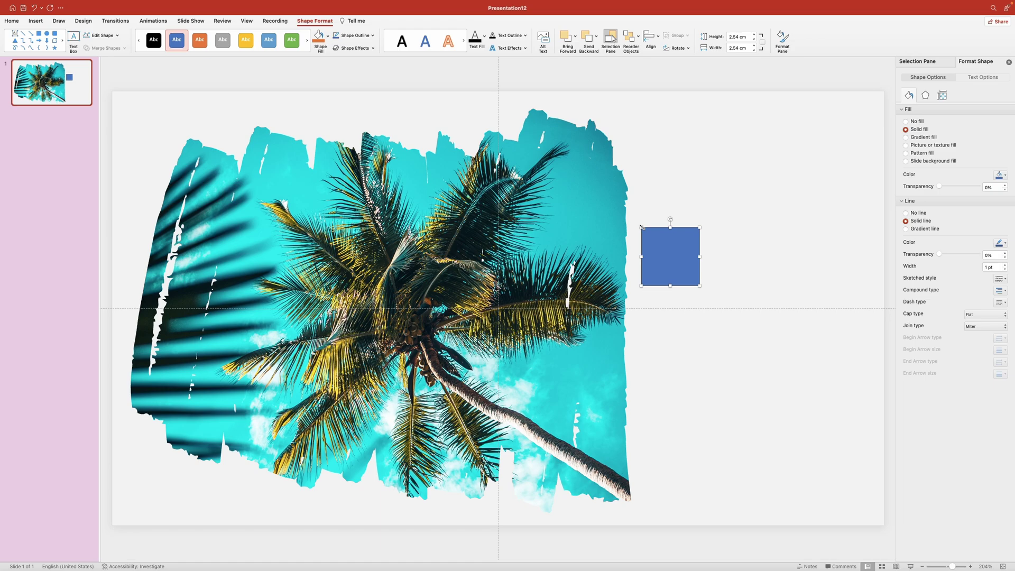
triple_click(736, 40)
text(12 cm)
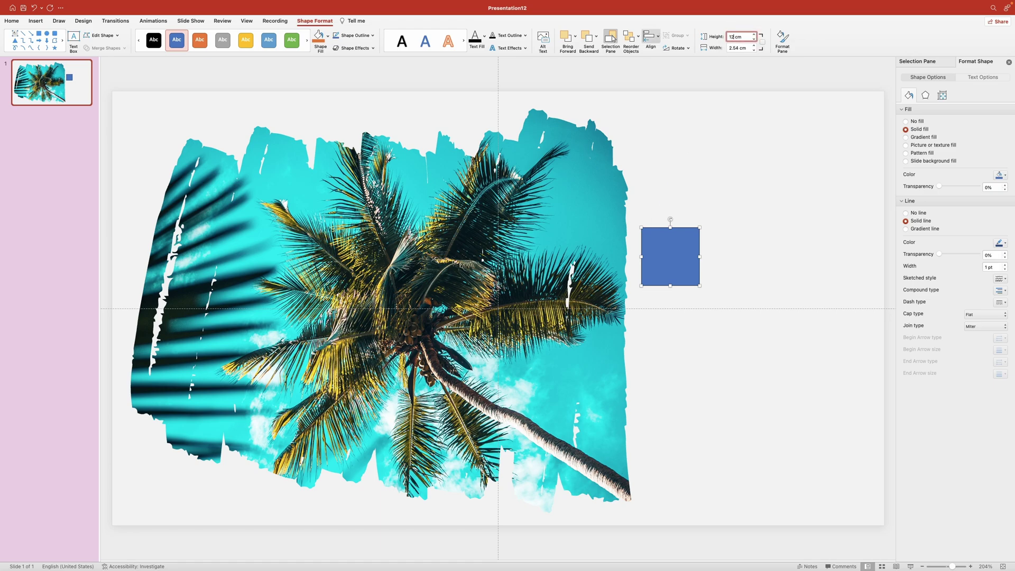
triple_click(738, 48)
text(12 cm)
key(Return)
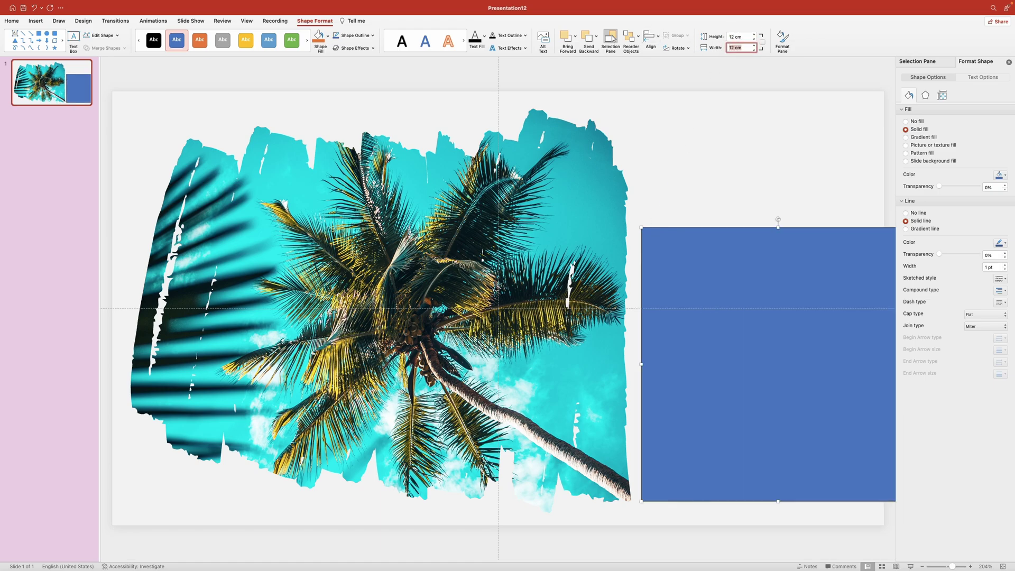
Move the blue square onto the photo and make it an unfilled frame with an 11 pt white outline.
drag(843, 283, 730, 226)
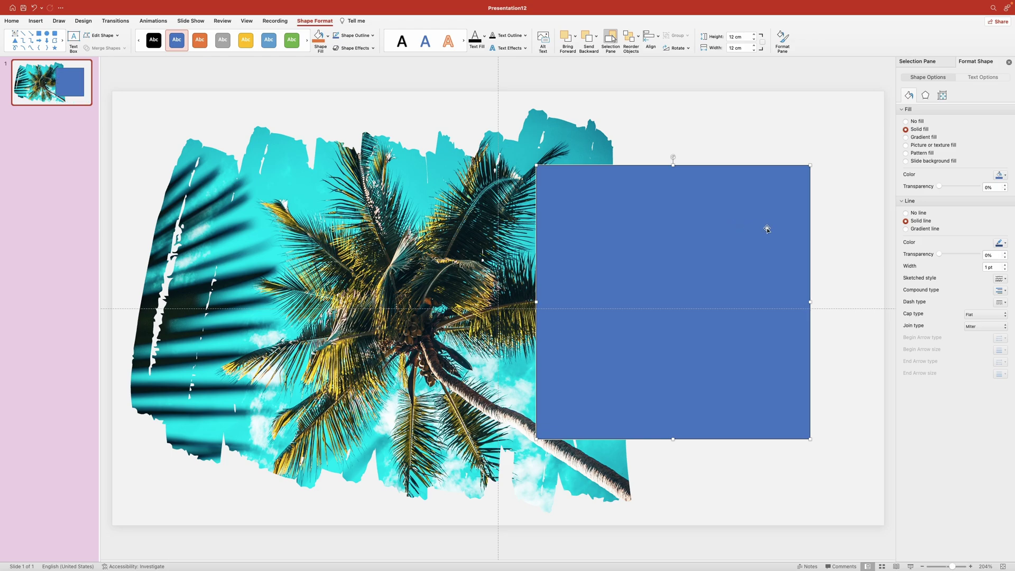
click(920, 123)
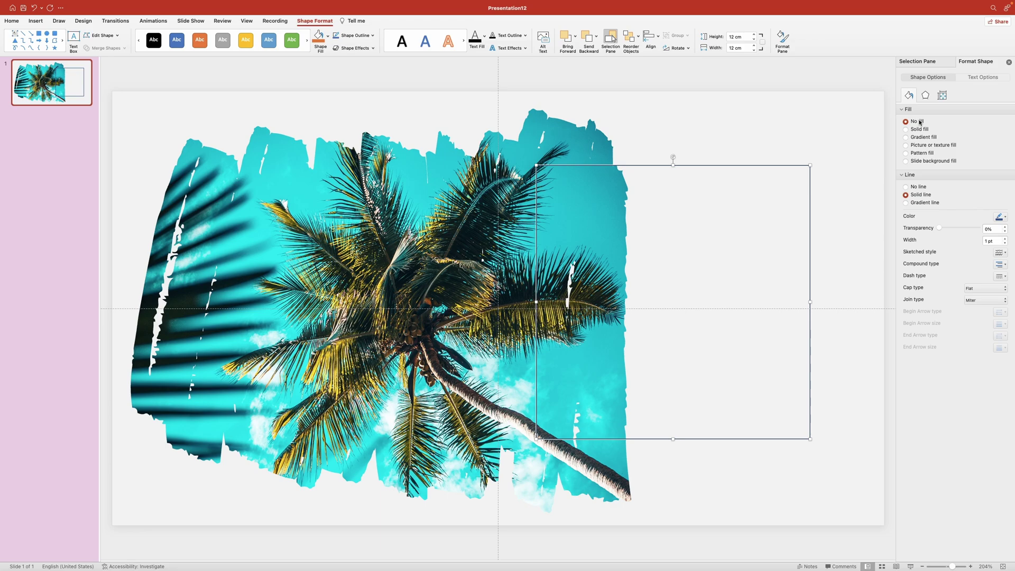
click(1005, 217)
click(945, 239)
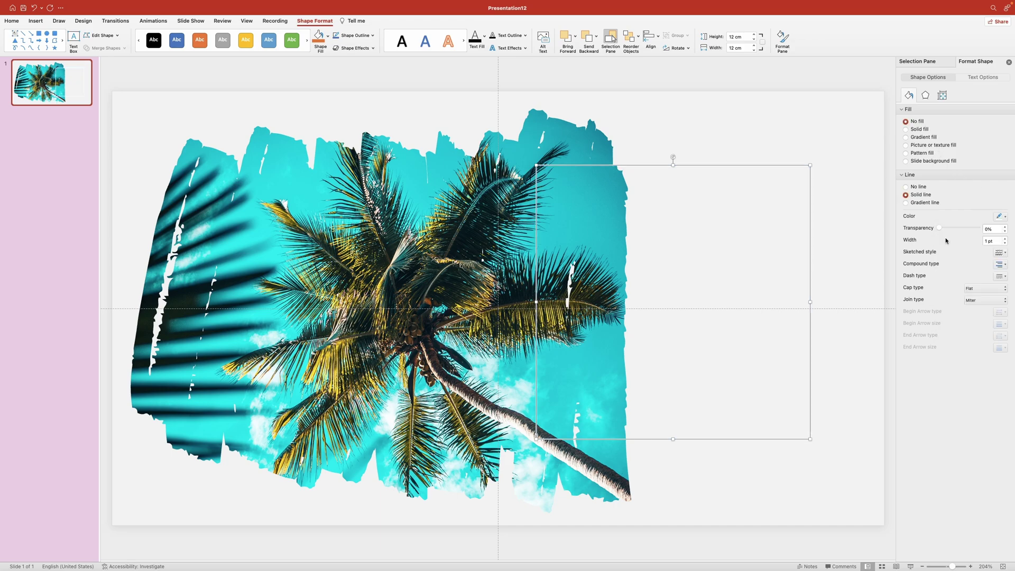
click(985, 241)
key(Return)
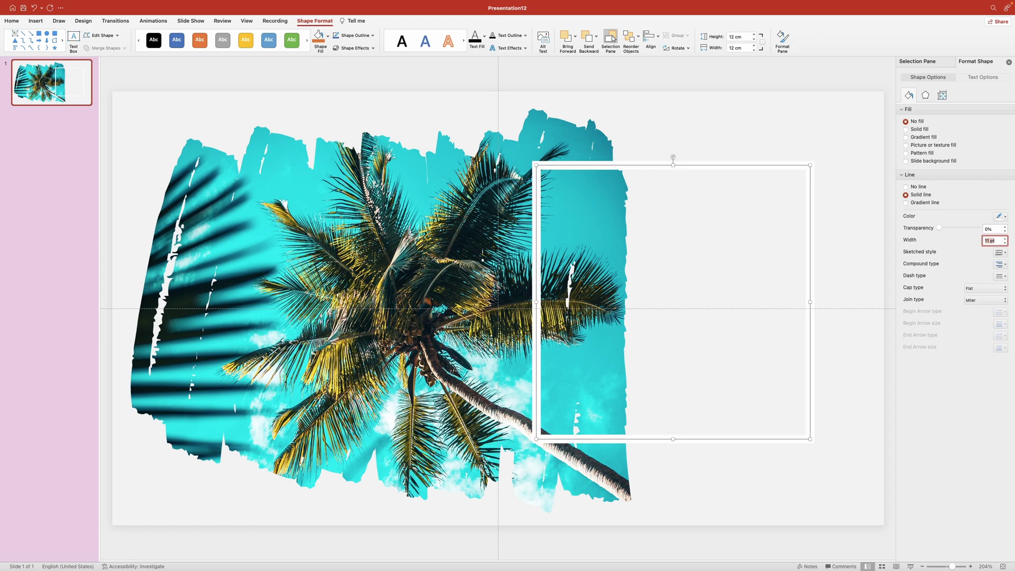
Give the white frame an outer shadow at 92% transparency.
click(925, 96)
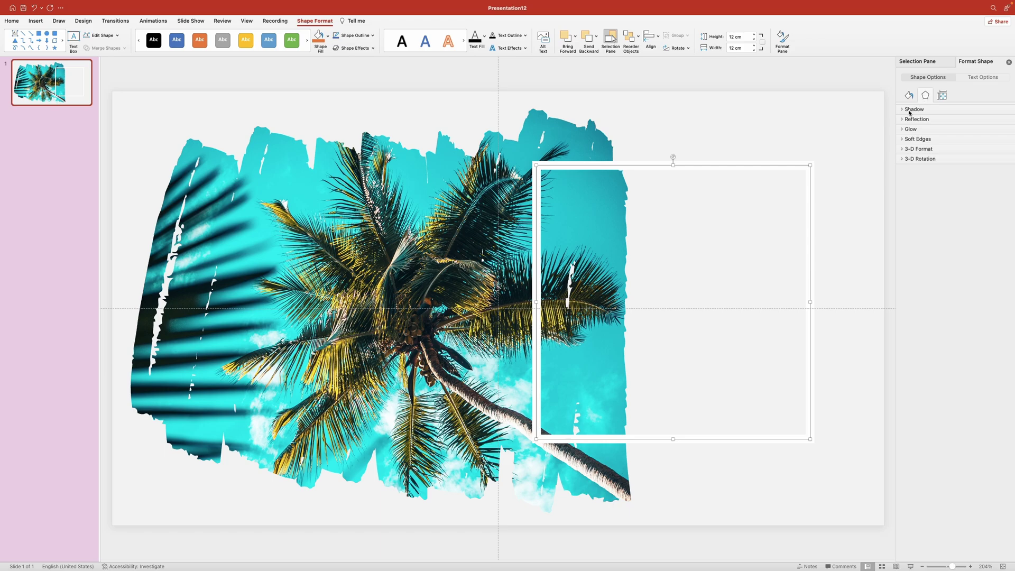
click(910, 110)
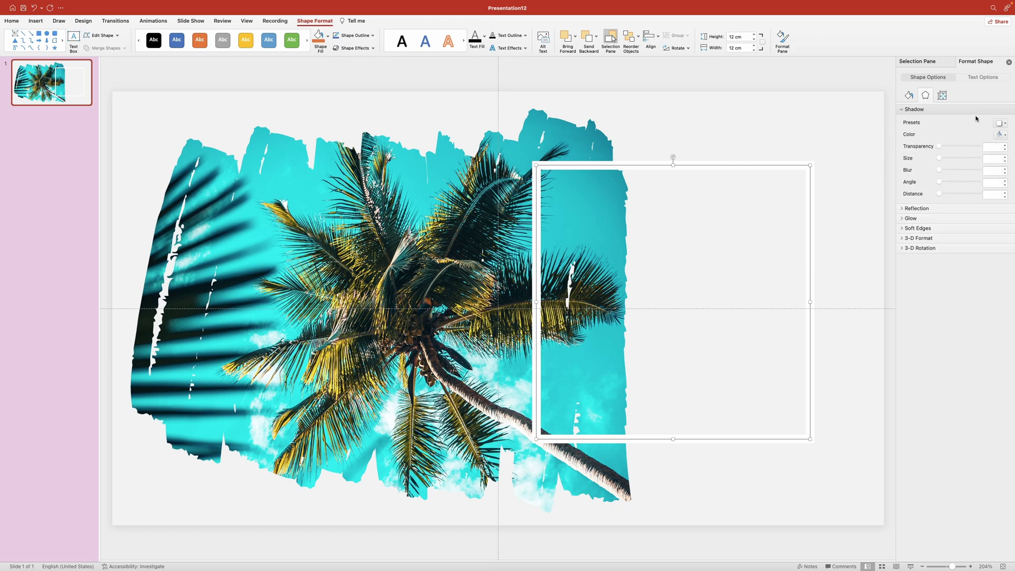
click(1005, 124)
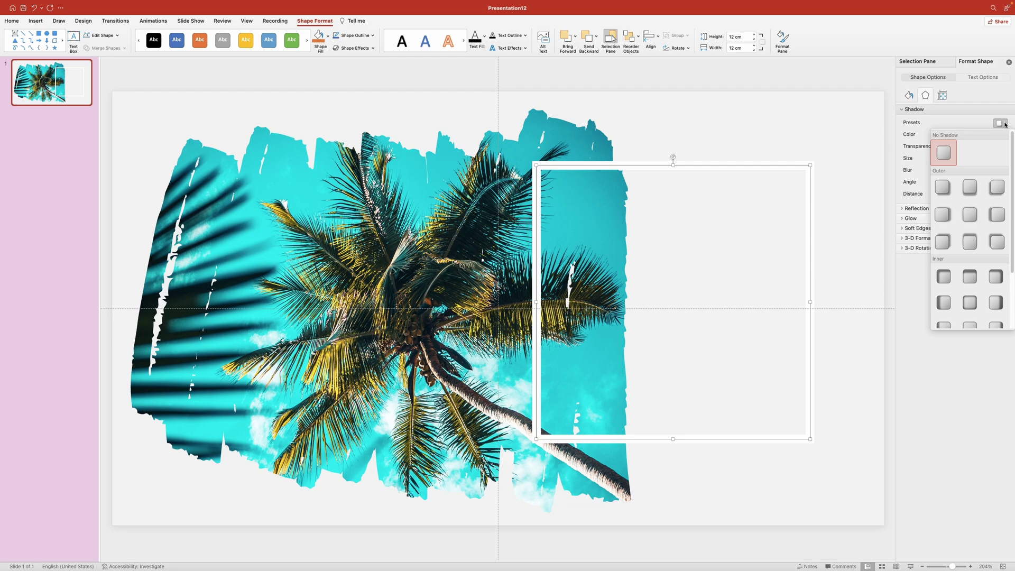
click(942, 187)
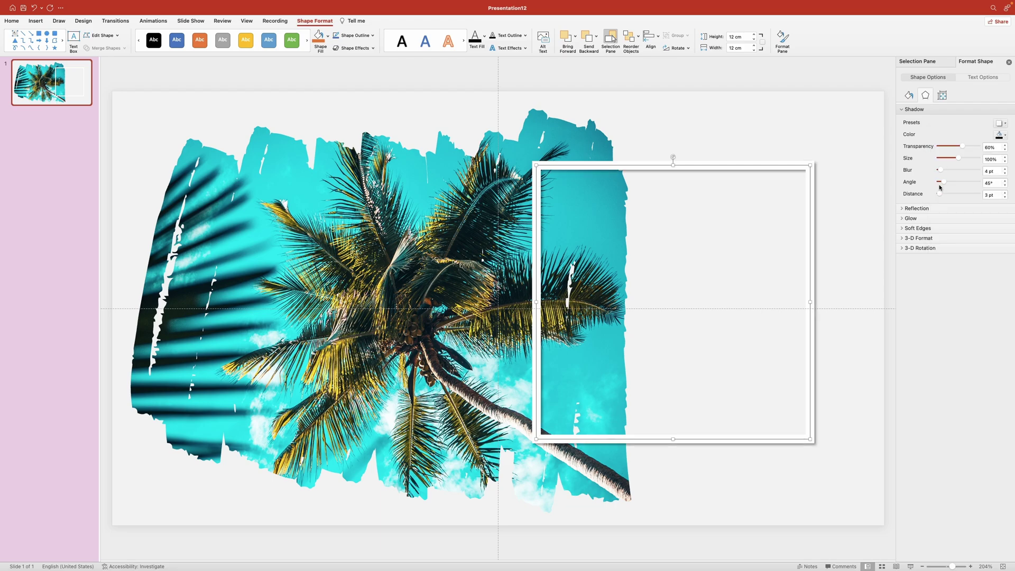
double_click(988, 147)
text(92)
click(987, 171)
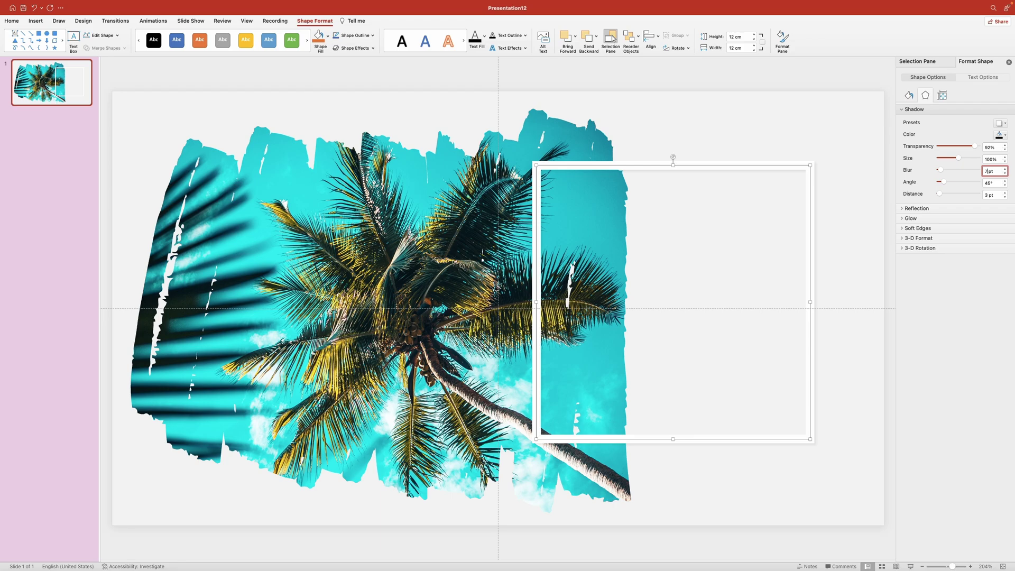
Set the shadow angle to 27° and distance to 20 pt, then tilt the frame slightly counter-clockwise.
double_click(990, 183)
text(27)
double_click(988, 195)
text(20)
key(Return)
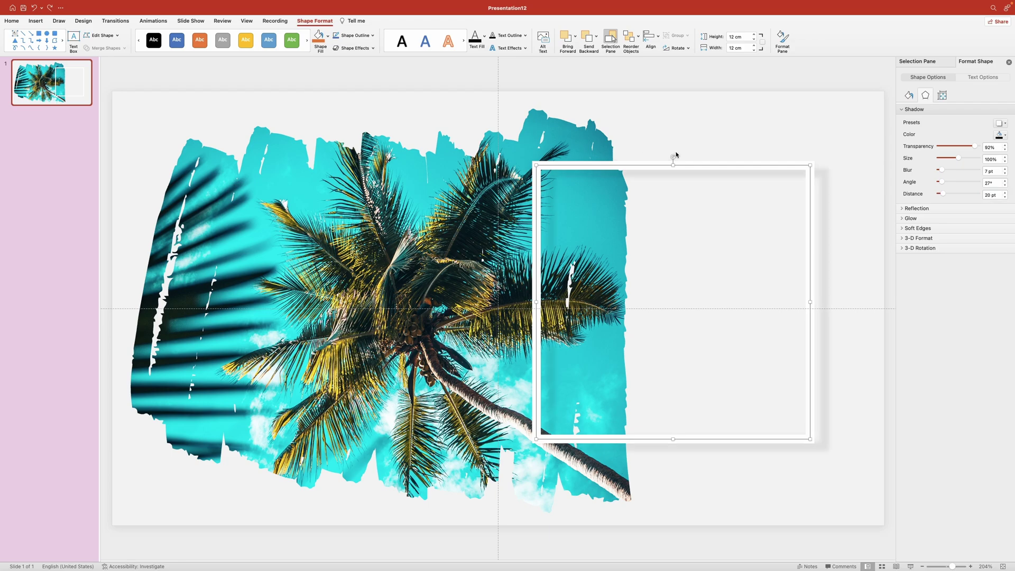
mouse_move(674, 156)
mouse_down()
mouse_move(648, 153)
mouse_move(692, 162)
mouse_up()
click(672, 110)
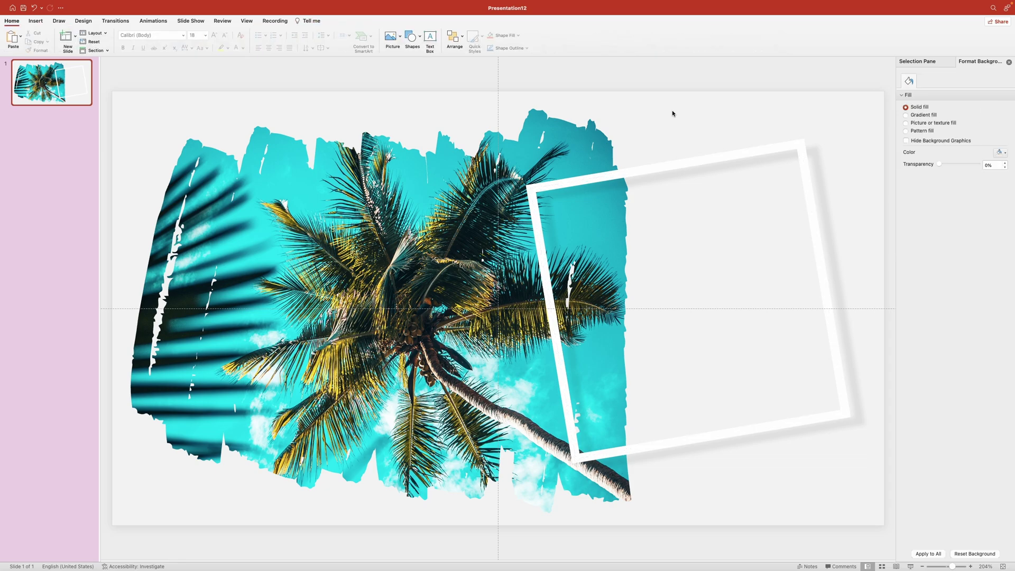
Add a 'POWERPOINT' text box in Century Gothic 32 pt inside the frame.
click(430, 37)
click(636, 290)
text(POWERPOINT)
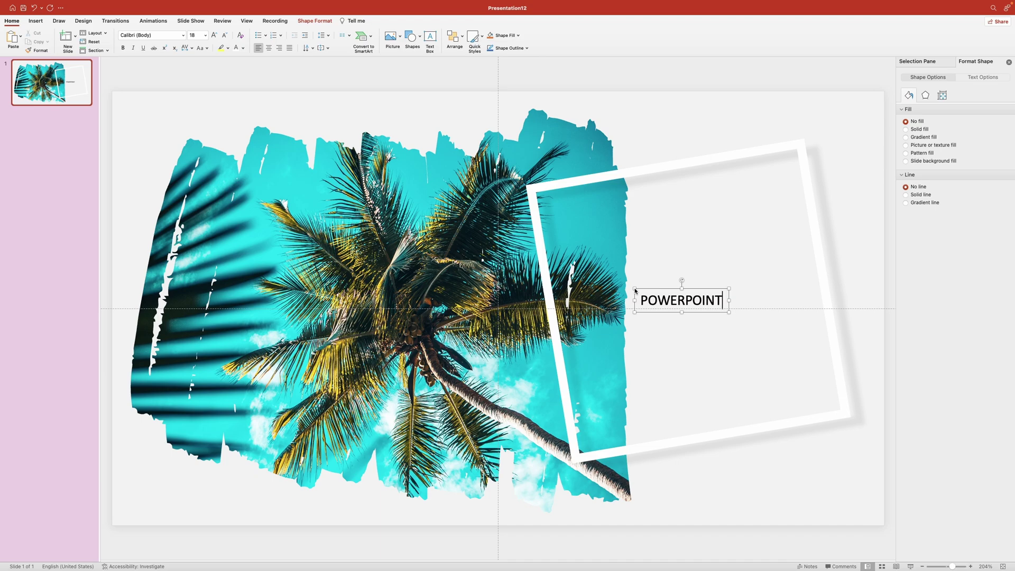
double_click(687, 307)
click(183, 35)
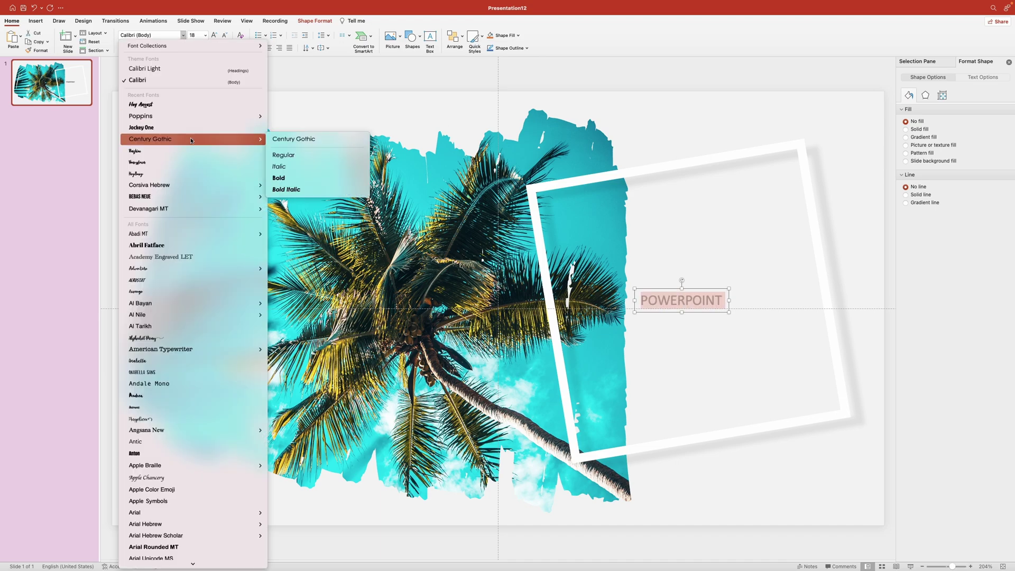
click(180, 138)
click(206, 35)
click(200, 153)
drag(706, 293, 697, 264)
Duplicate it as a 24 pt 'PRESENTATION' line placed just beneath POWERPOINT.
key(super+d)
double_click(786, 312)
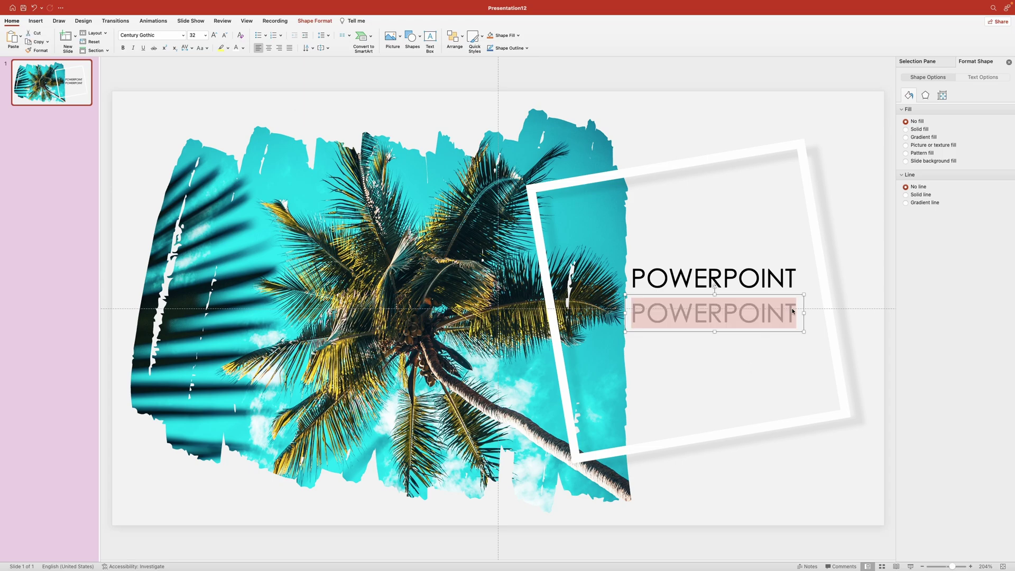
text(PRESENTATION)
double_click(670, 314)
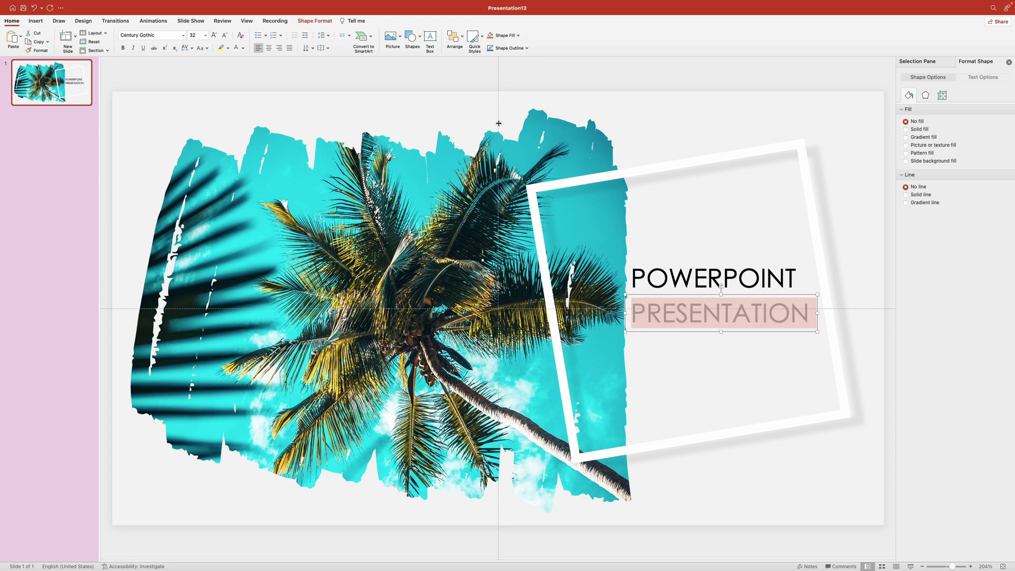
click(205, 34)
click(200, 134)
drag(680, 294, 694, 290)
shift+click(681, 274)
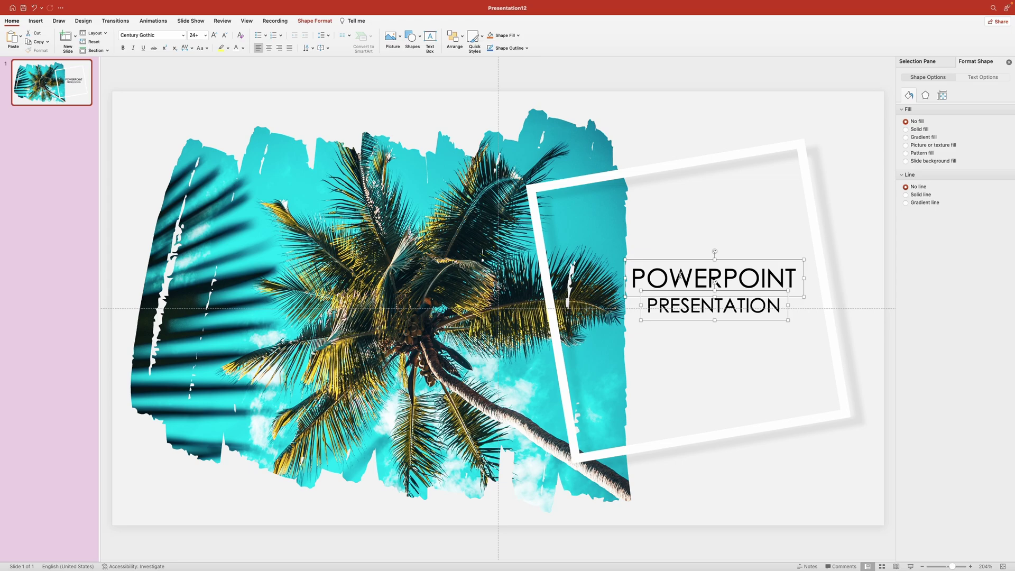
Apply a shadow preset to both title lines with 88% transparency.
click(925, 95)
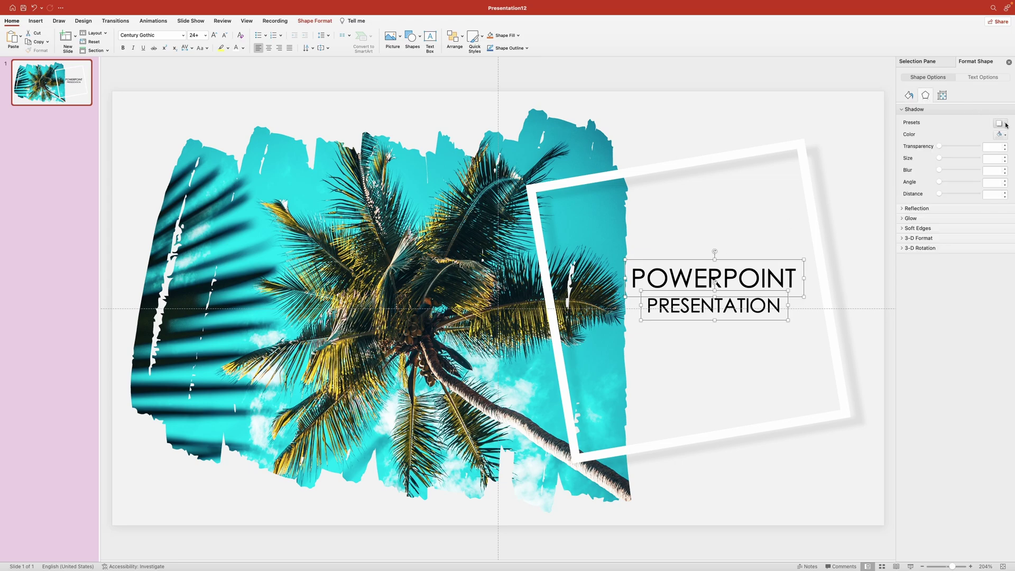
click(1000, 123)
click(945, 188)
double_click(989, 148)
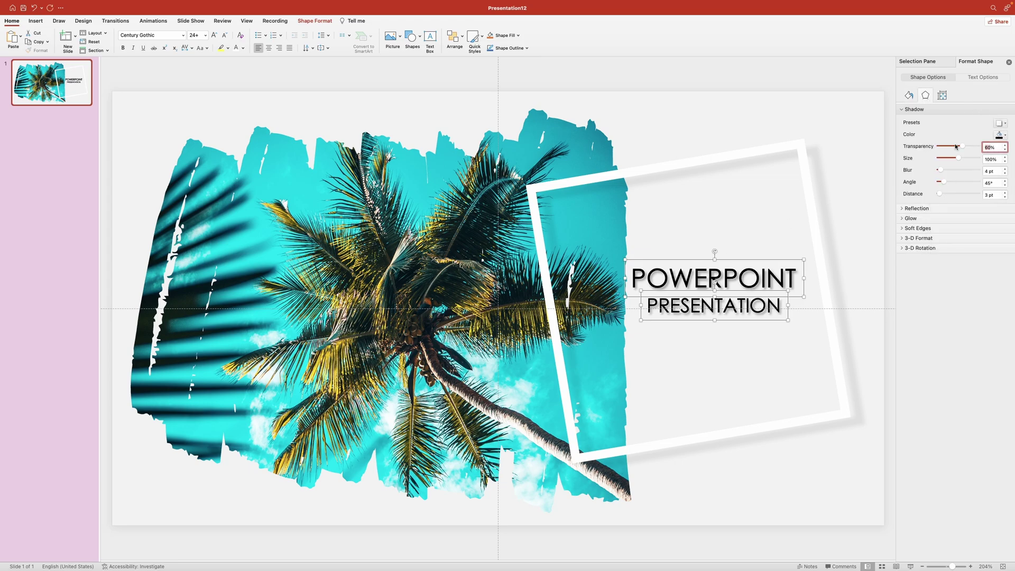
text(88)
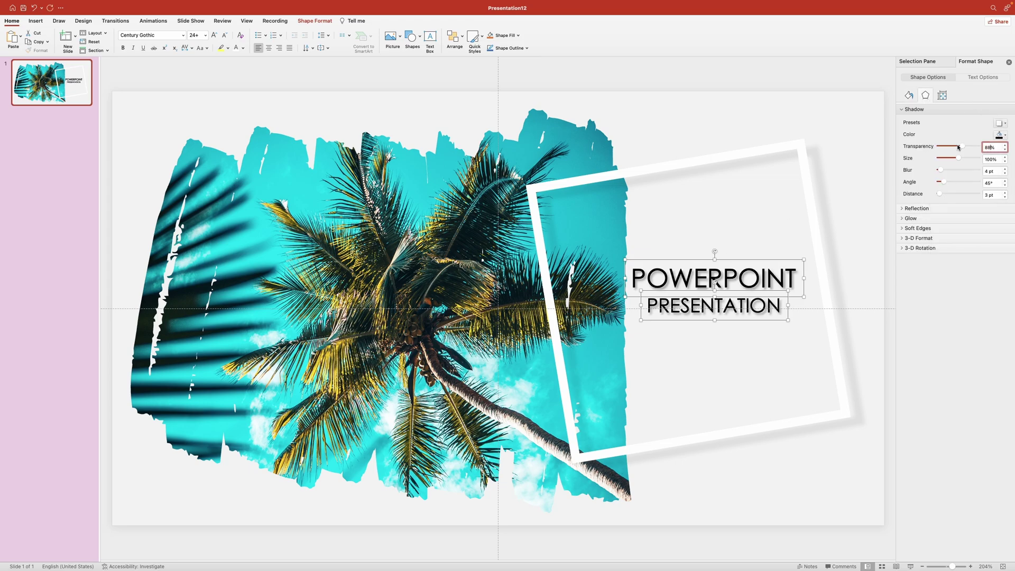
click(990, 194)
Shift the title block slightly left and down.
click(670, 275)
mouse_move(671, 259)
mouse_down()
mouse_move(707, 283)
mouse_move(675, 277)
mouse_up()
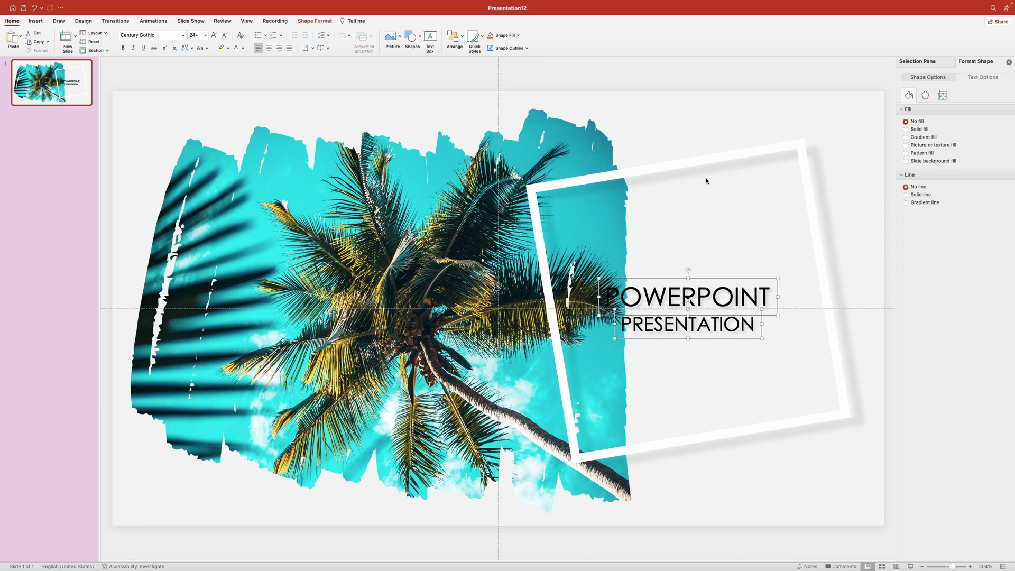
click(546, 154)
click(315, 22)
Crop and drag the palm photo to reposition it inside the brush-stroke shape.
click(360, 21)
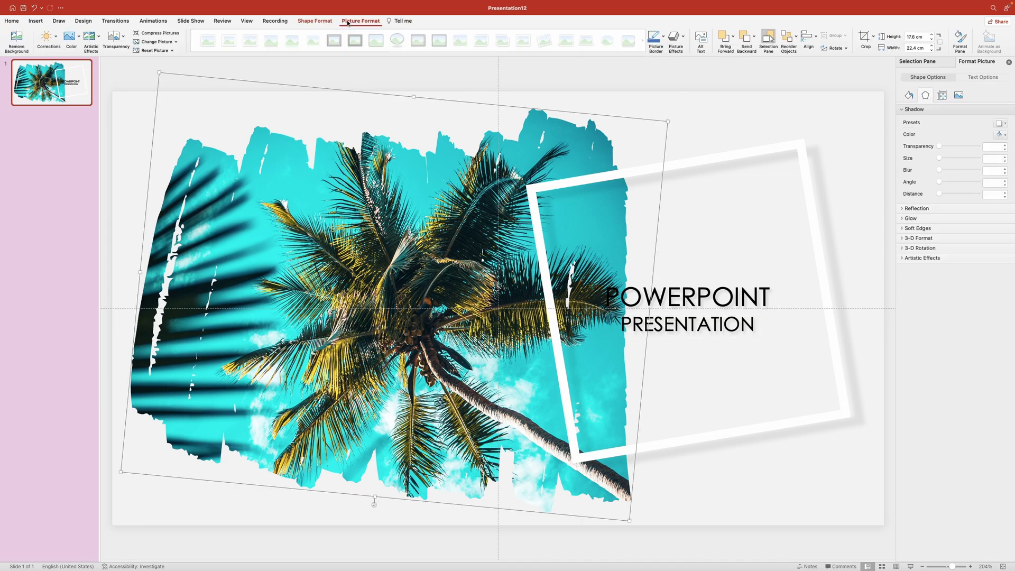
click(866, 38)
drag(571, 228, 517, 229)
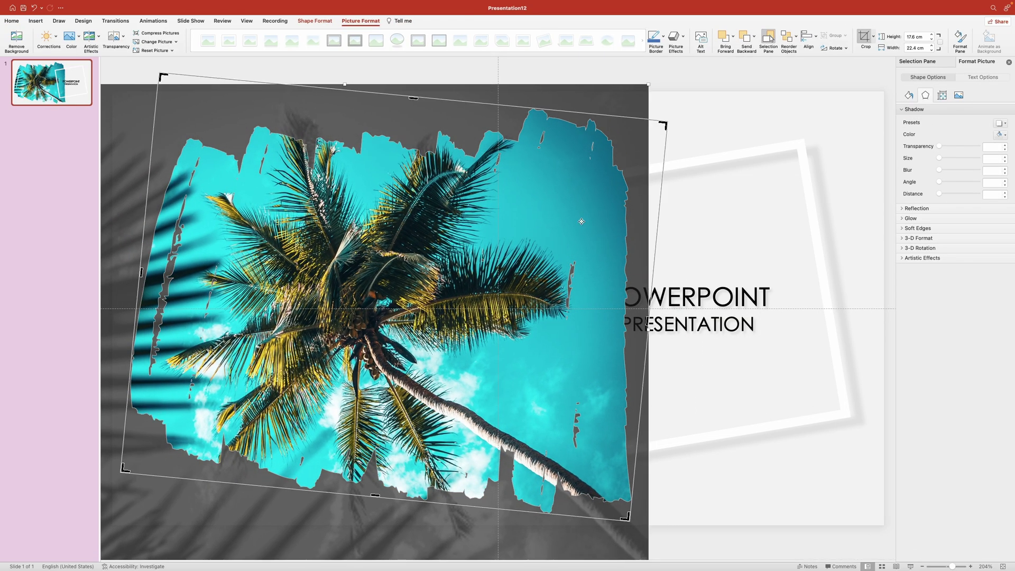
click(696, 118)
Set the character spacing of PRESENTATION to Loose.
double_click(688, 318)
click(12, 21)
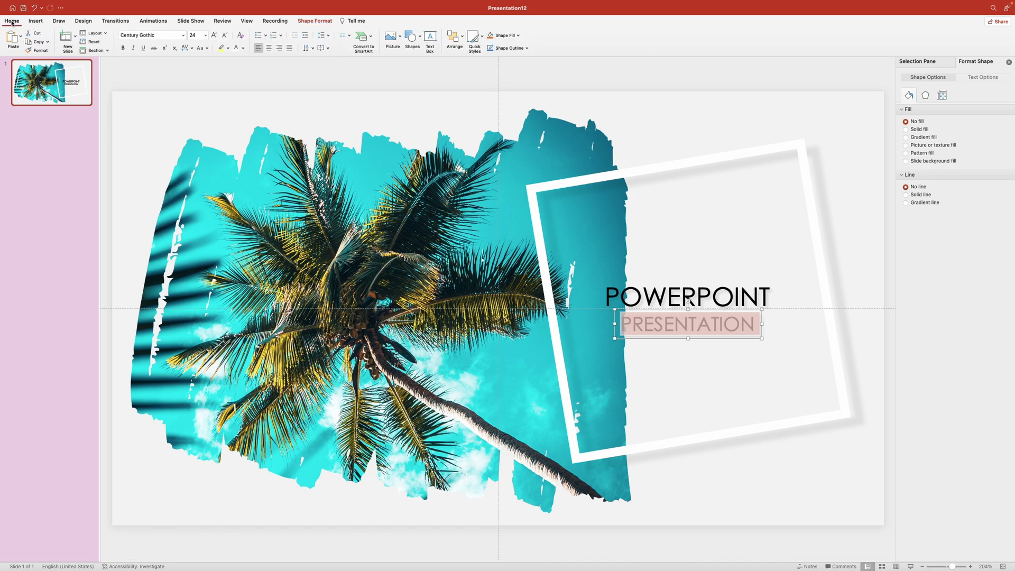
click(191, 48)
click(190, 86)
double_click(672, 293)
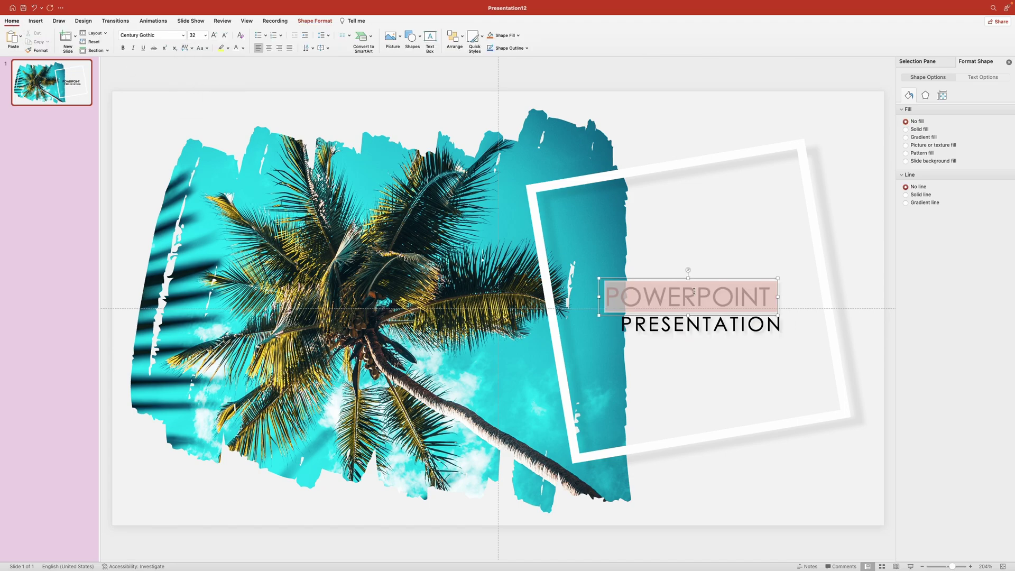